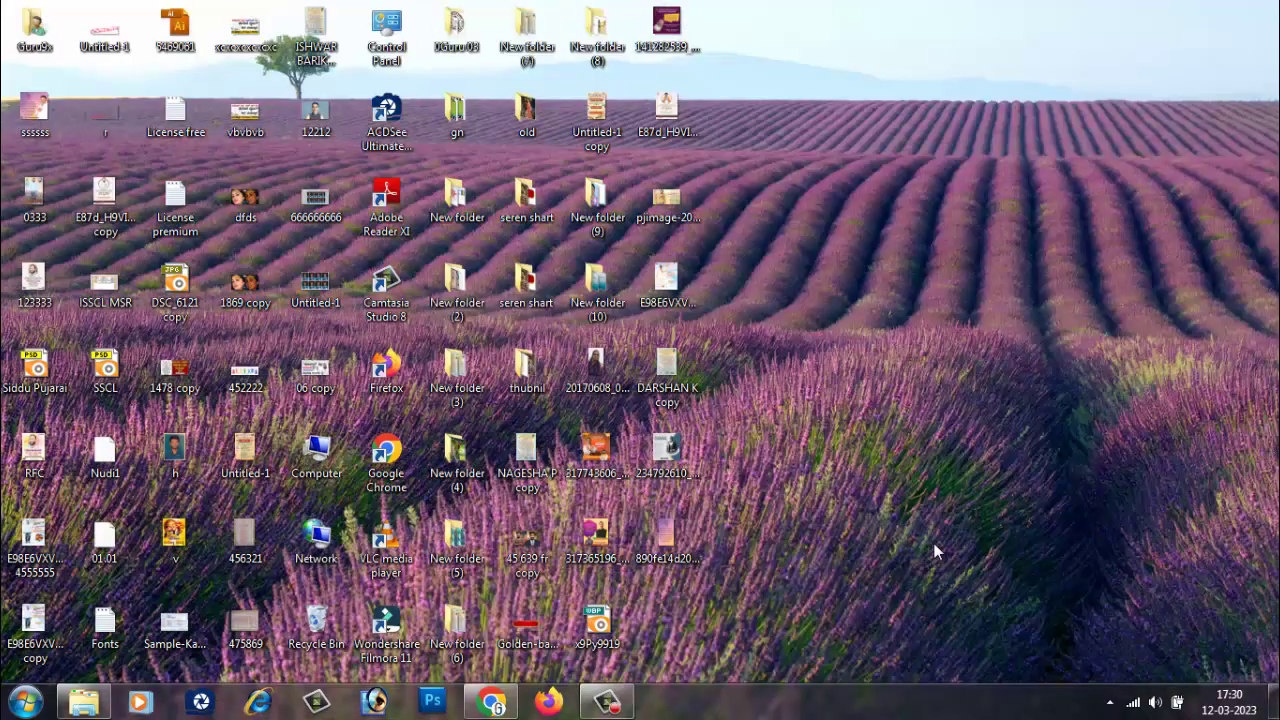
Launch Adobe Photoshop 7.0 from the Windows 7 Start menu's All Programs list
left_click(22, 703)
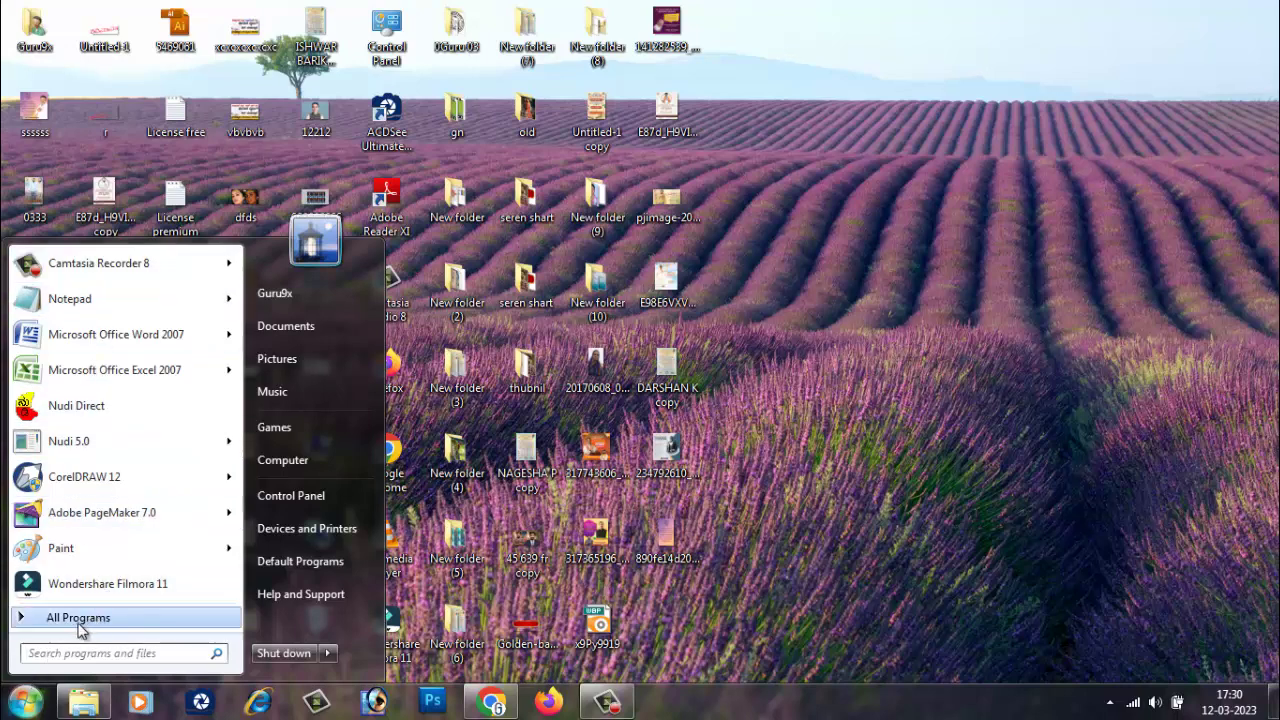
left_click(40, 620)
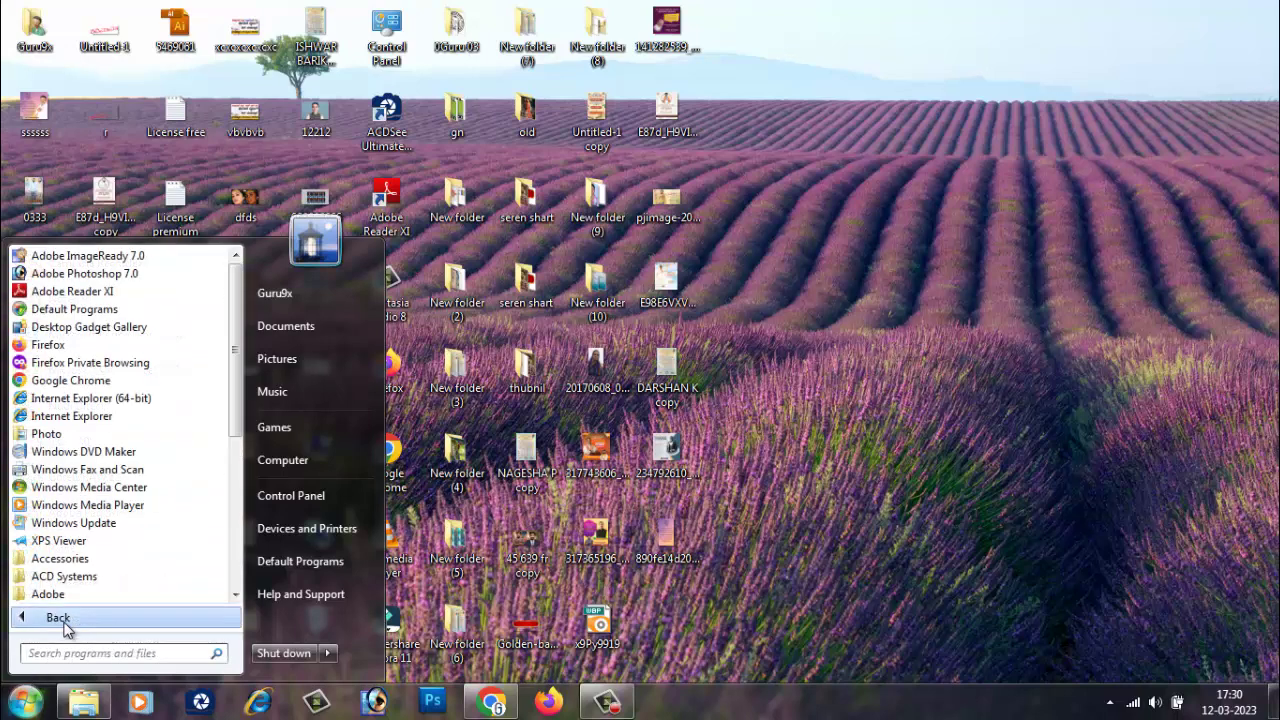
left_click(25, 620)
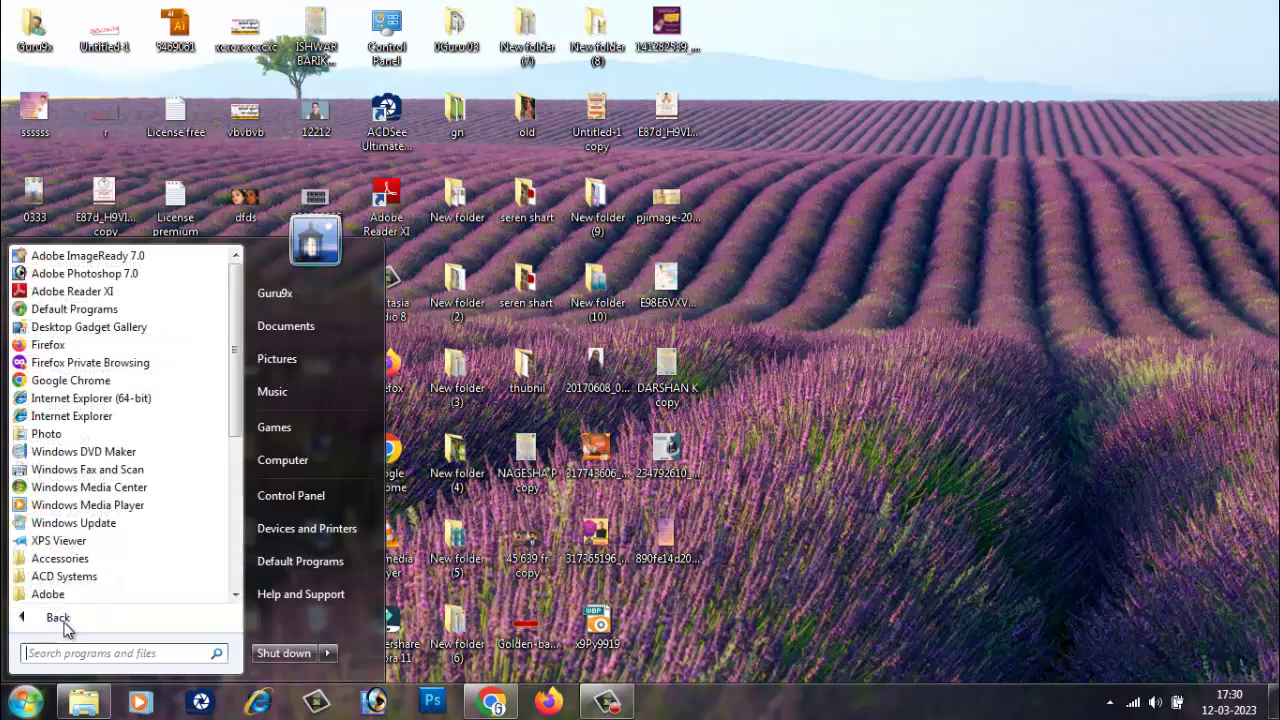
left_click(115, 275)
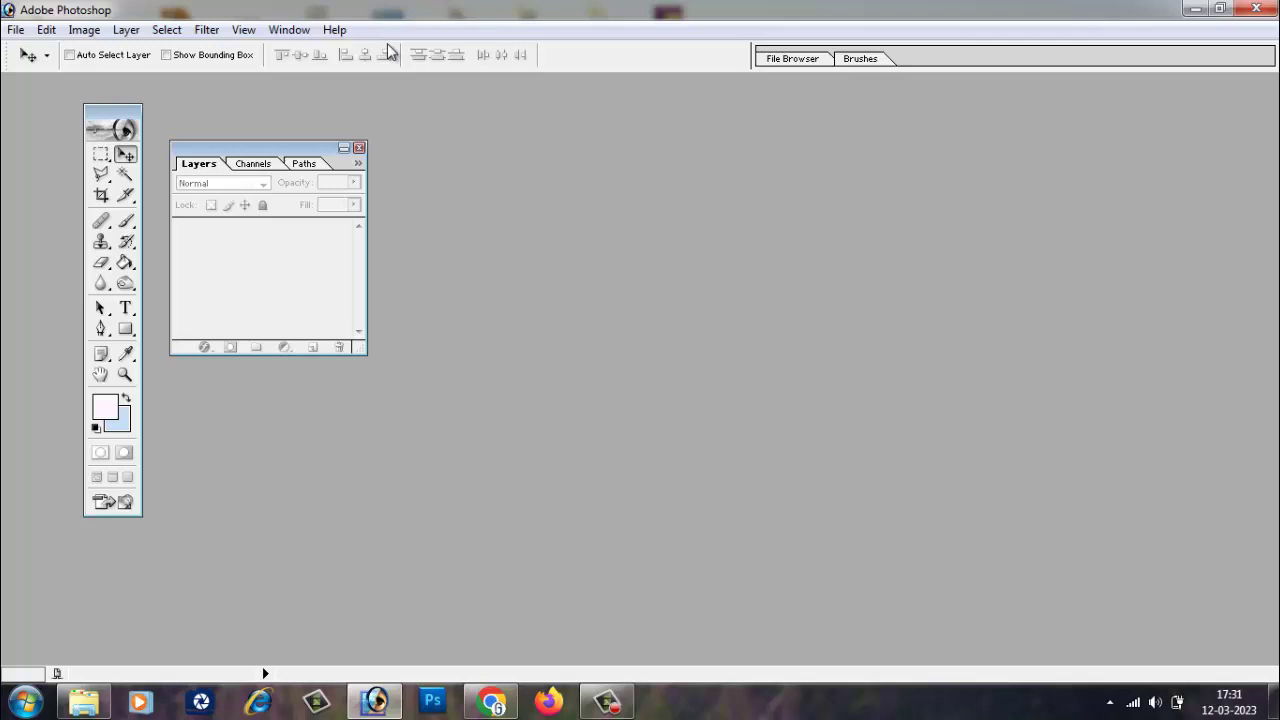
left_click(15, 30)
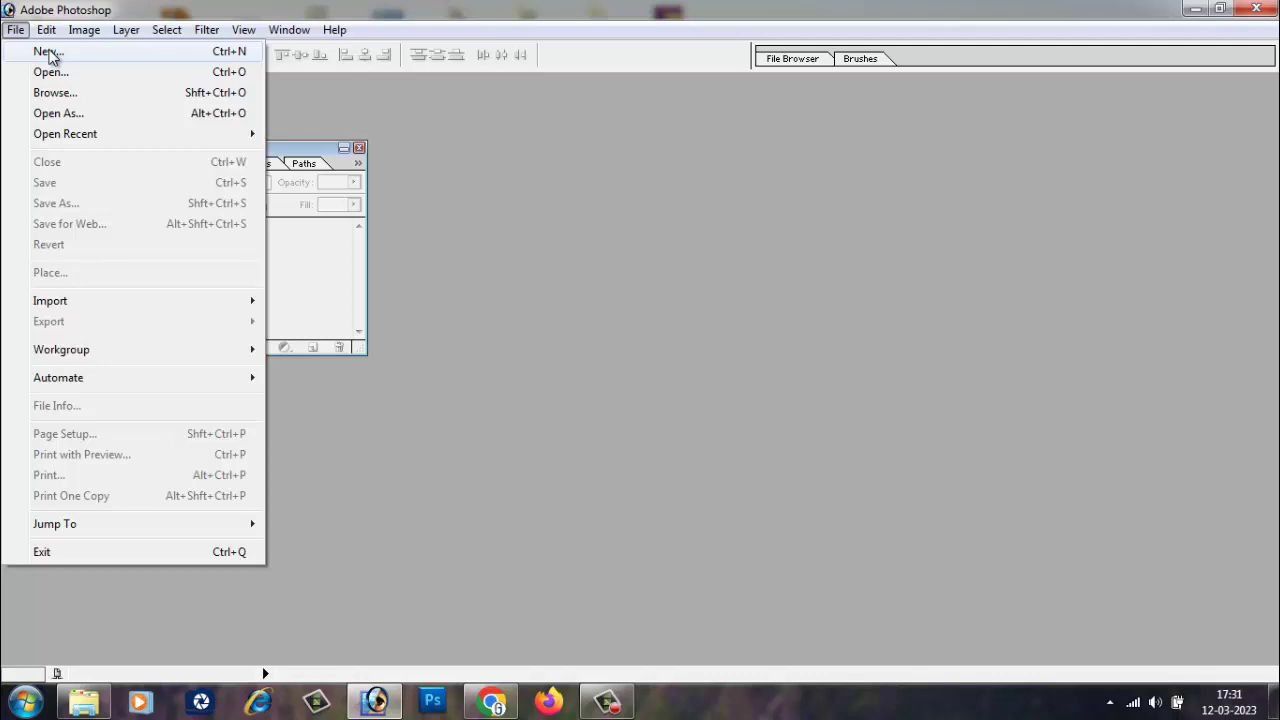
left_click(31, 56)
left_click(576, 248)
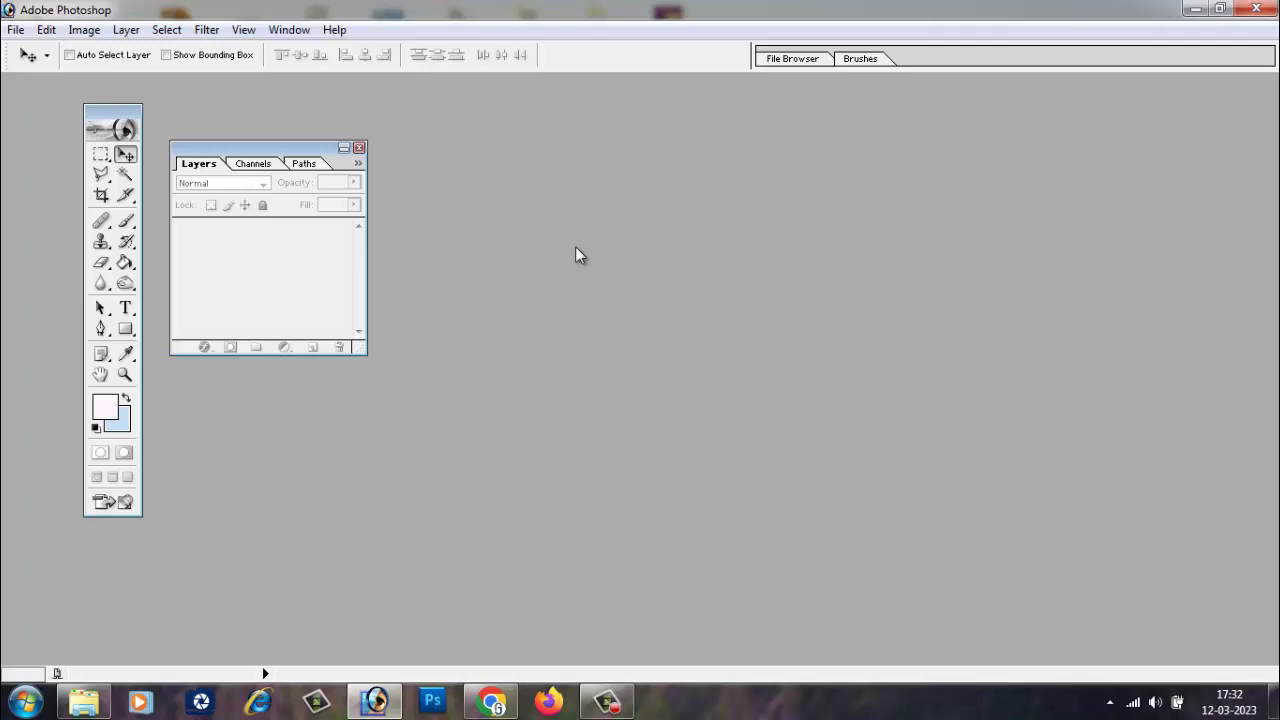
Create a new white Untitled-1 document from a preset size and maximize its window
key("ctrl+n")
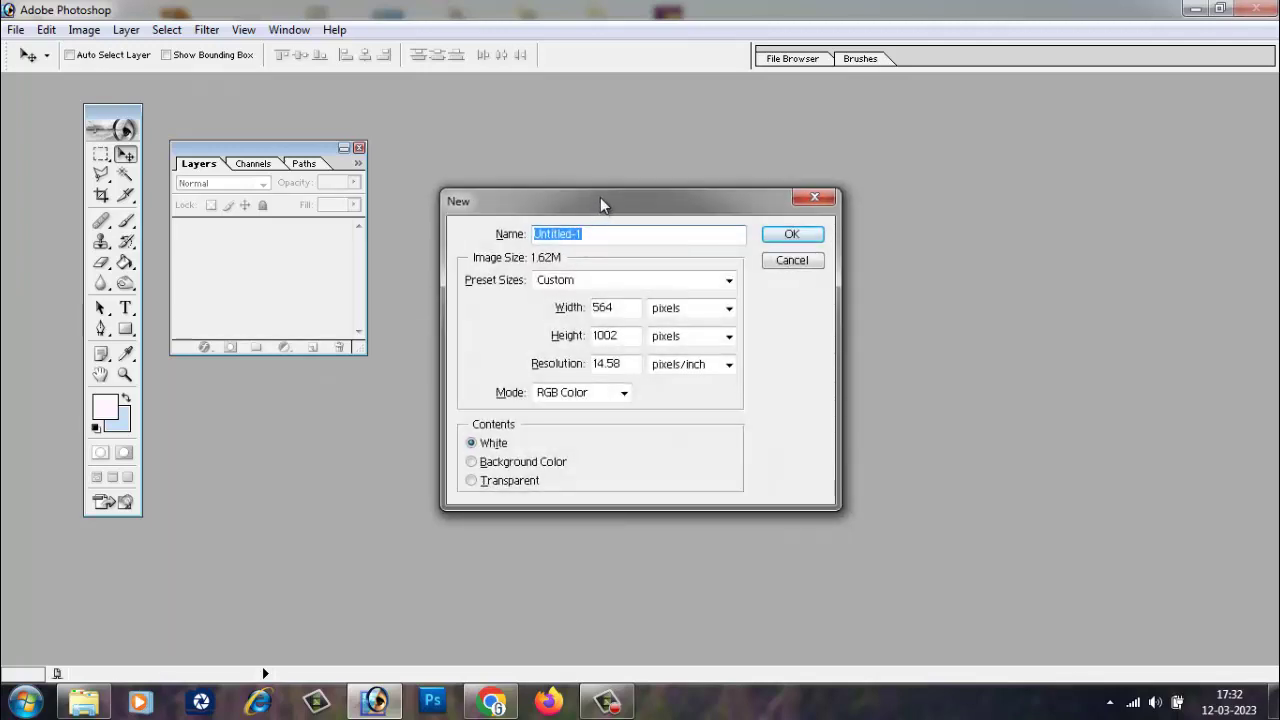
left_click_drag(600, 197, 718, 163)
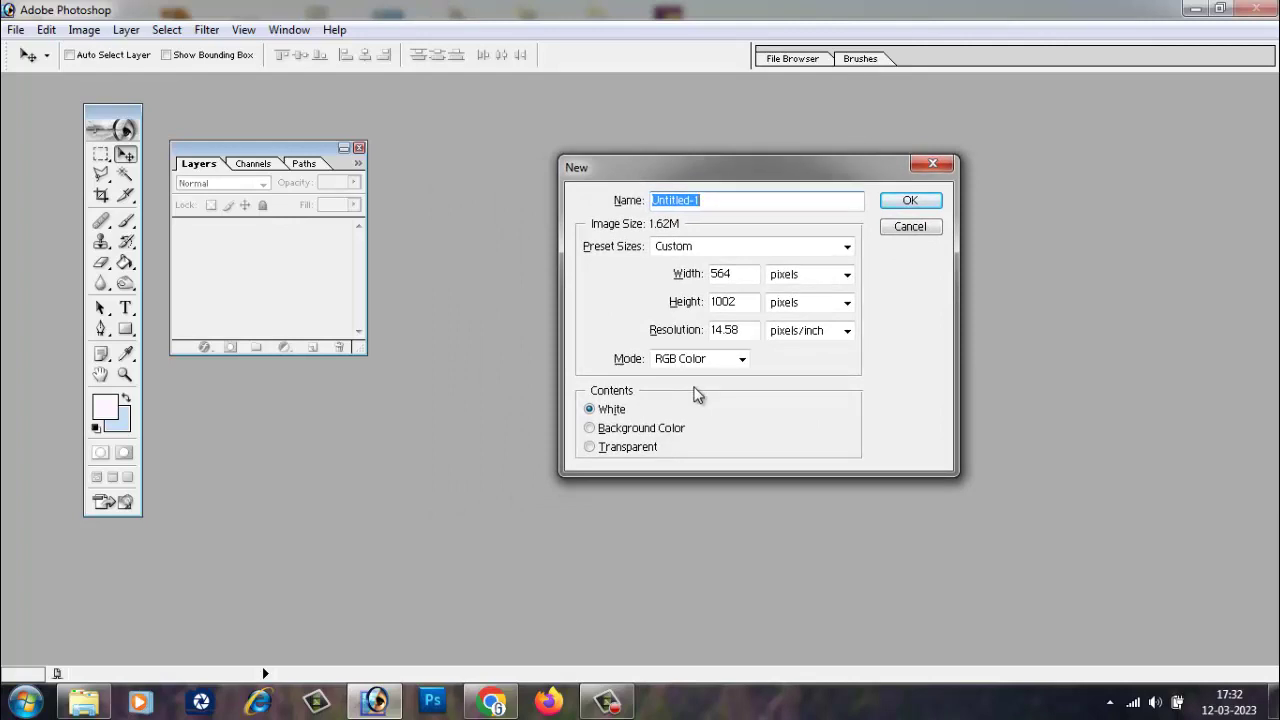
left_click(933, 163)
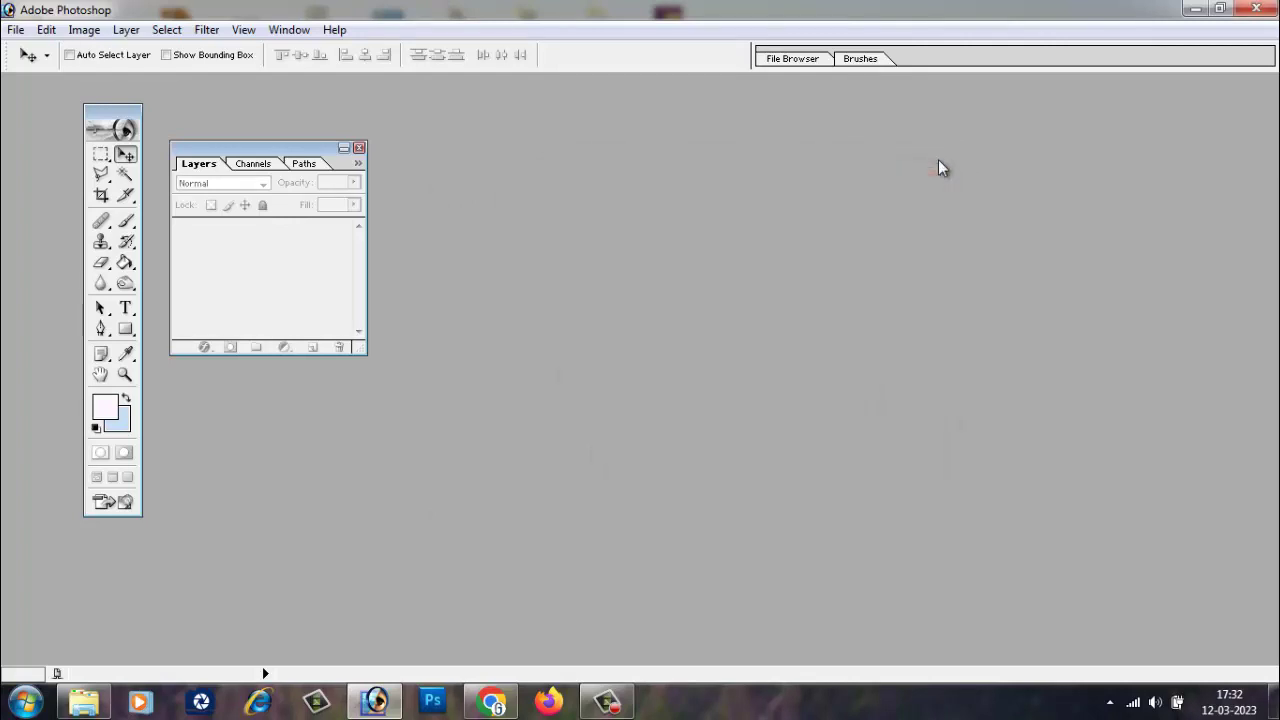
left_click(16, 30)
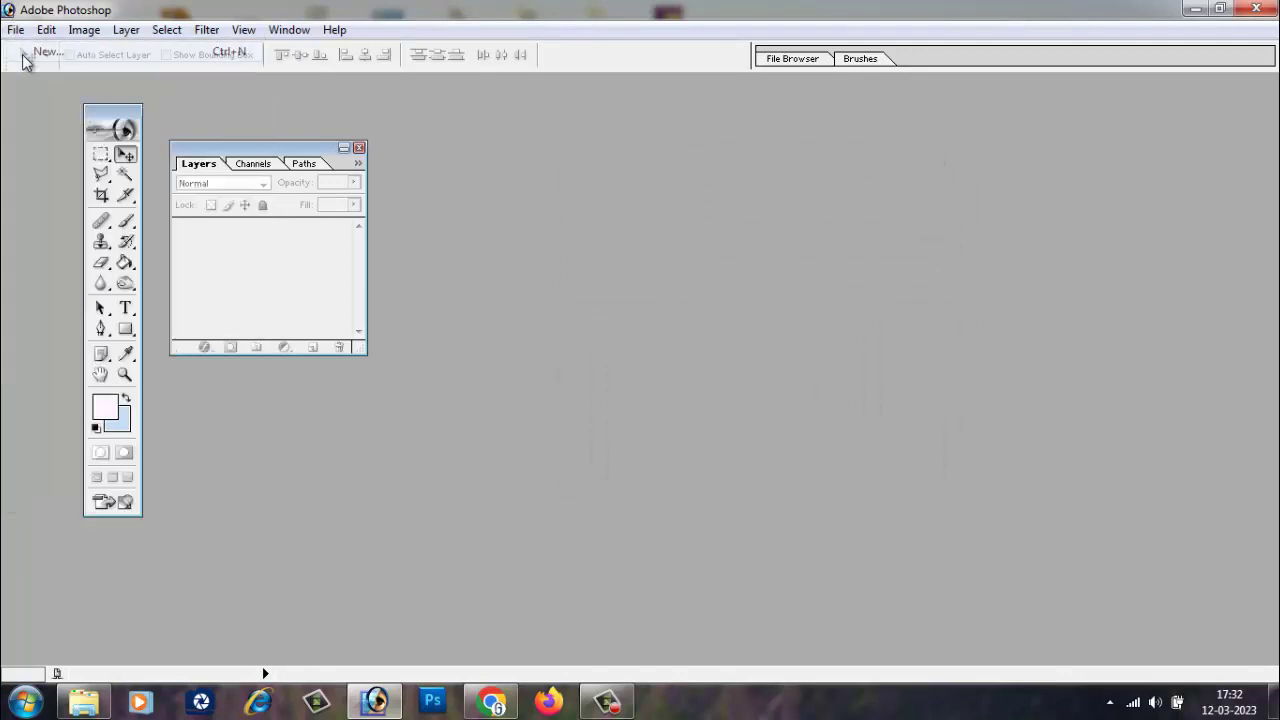
left_click_drag(723, 166, 613, 126)
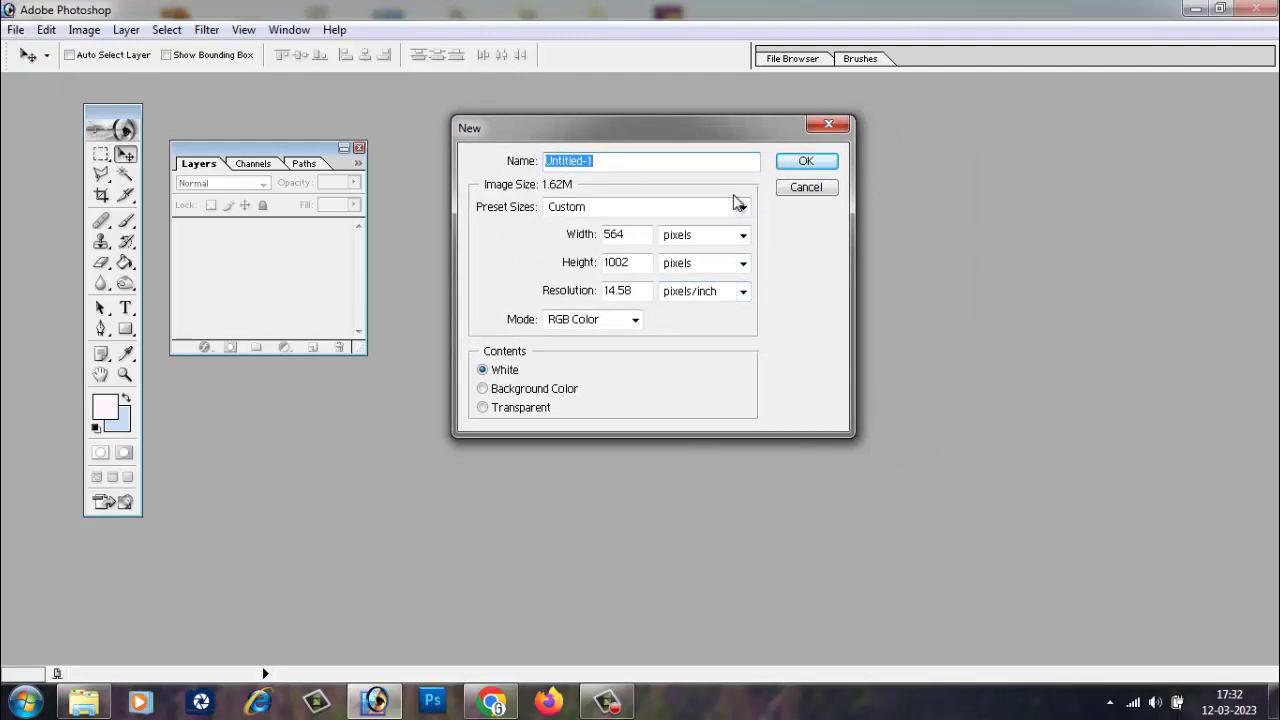
left_click(655, 213)
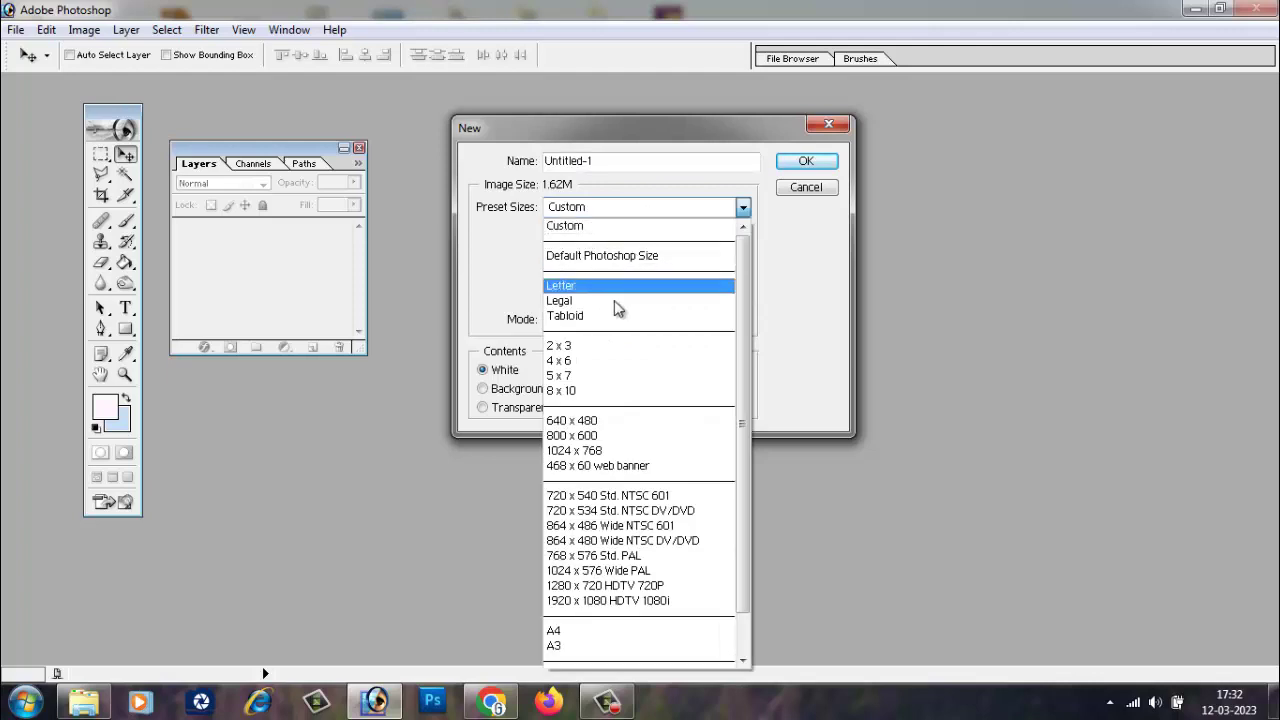
left_click(610, 362)
left_click(806, 162)
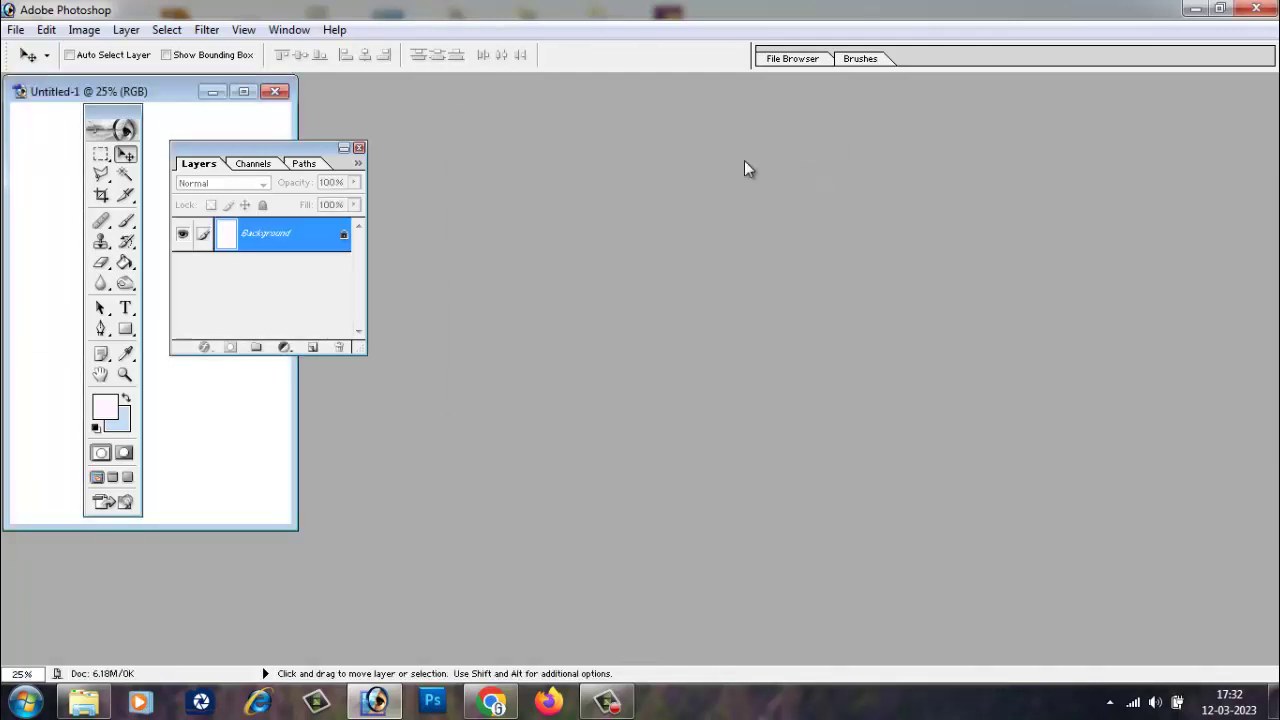
left_click(244, 92)
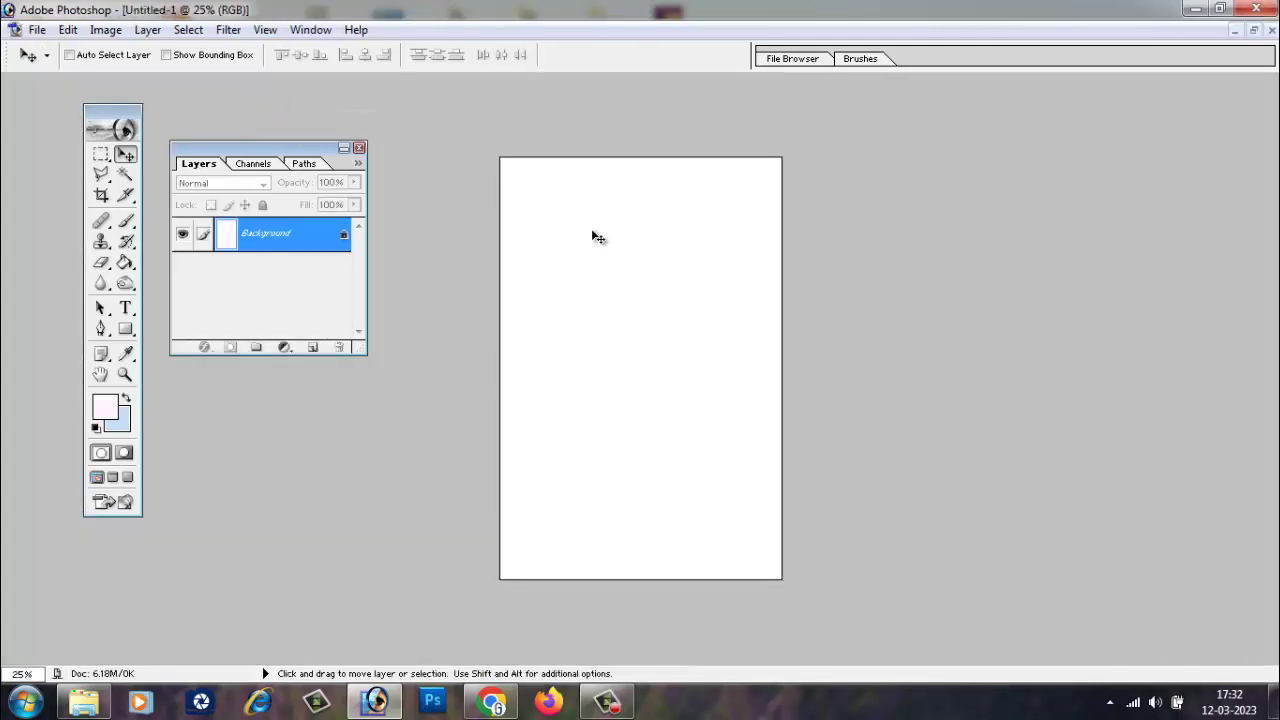
Select the Brush tool with a round brush at 74 px Master Diameter
left_click(125, 221)
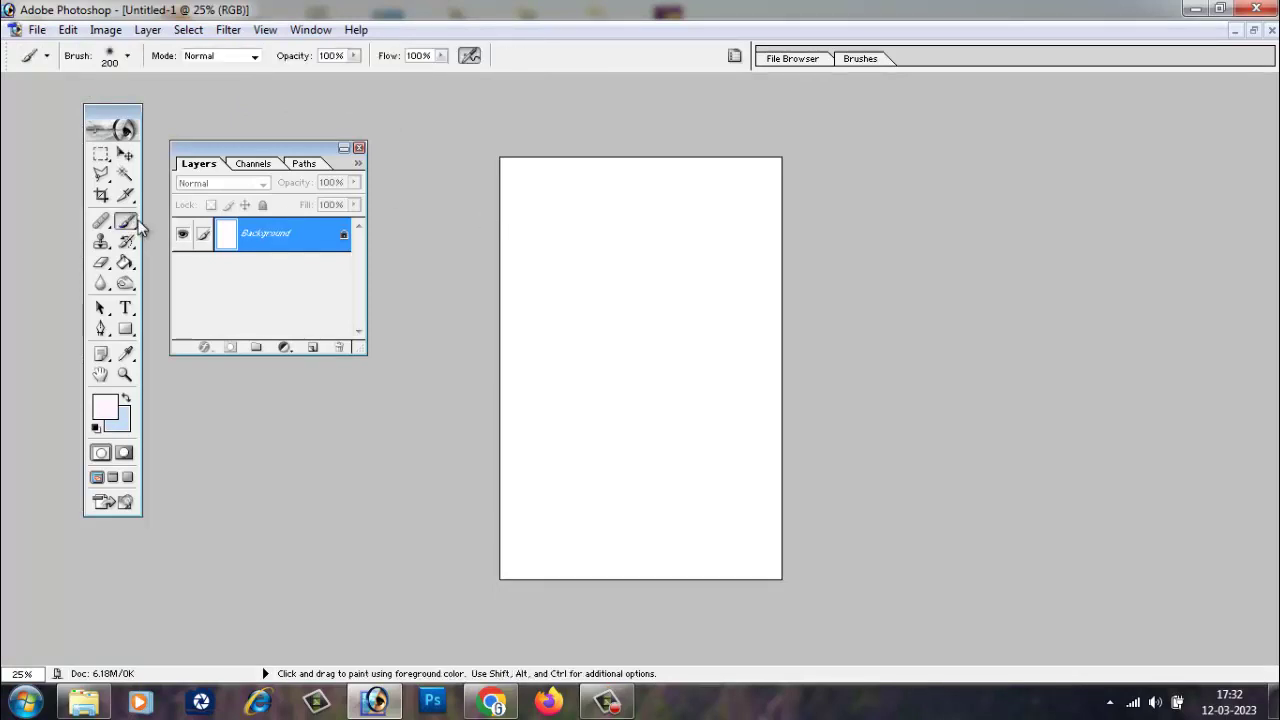
left_click(127, 56)
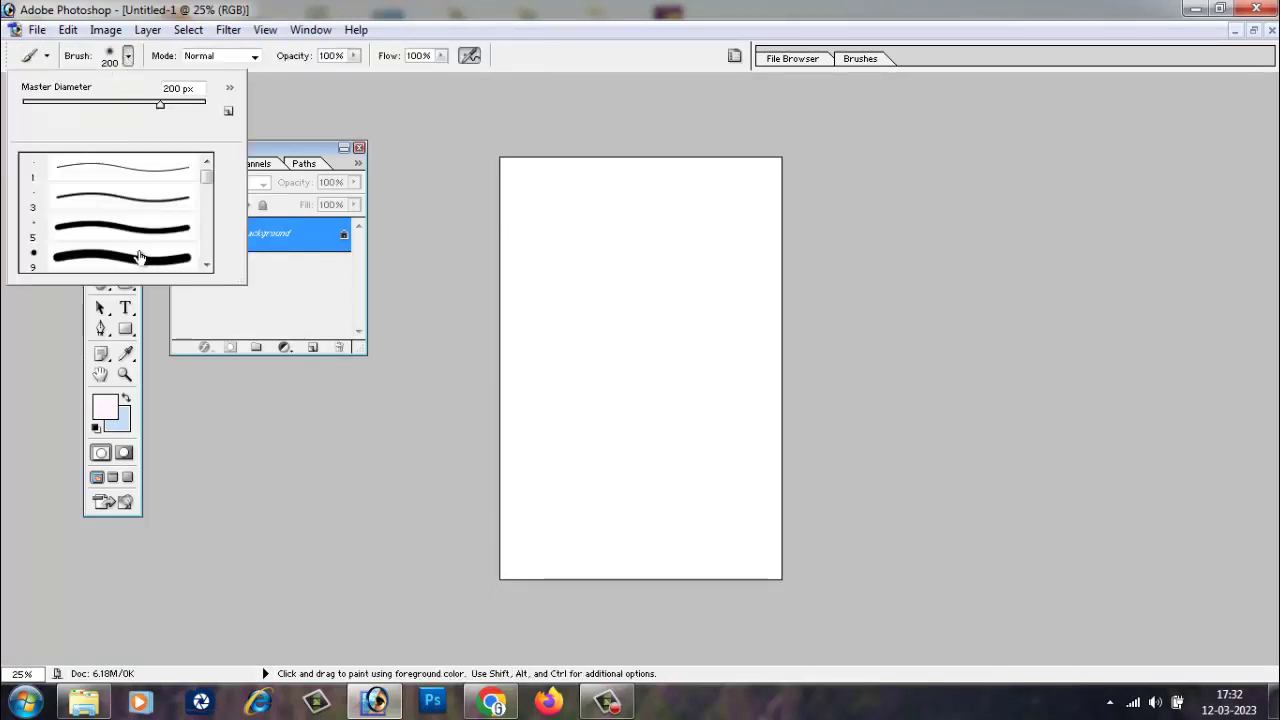
left_click(137, 253)
left_click_drag(28, 103, 90, 103)
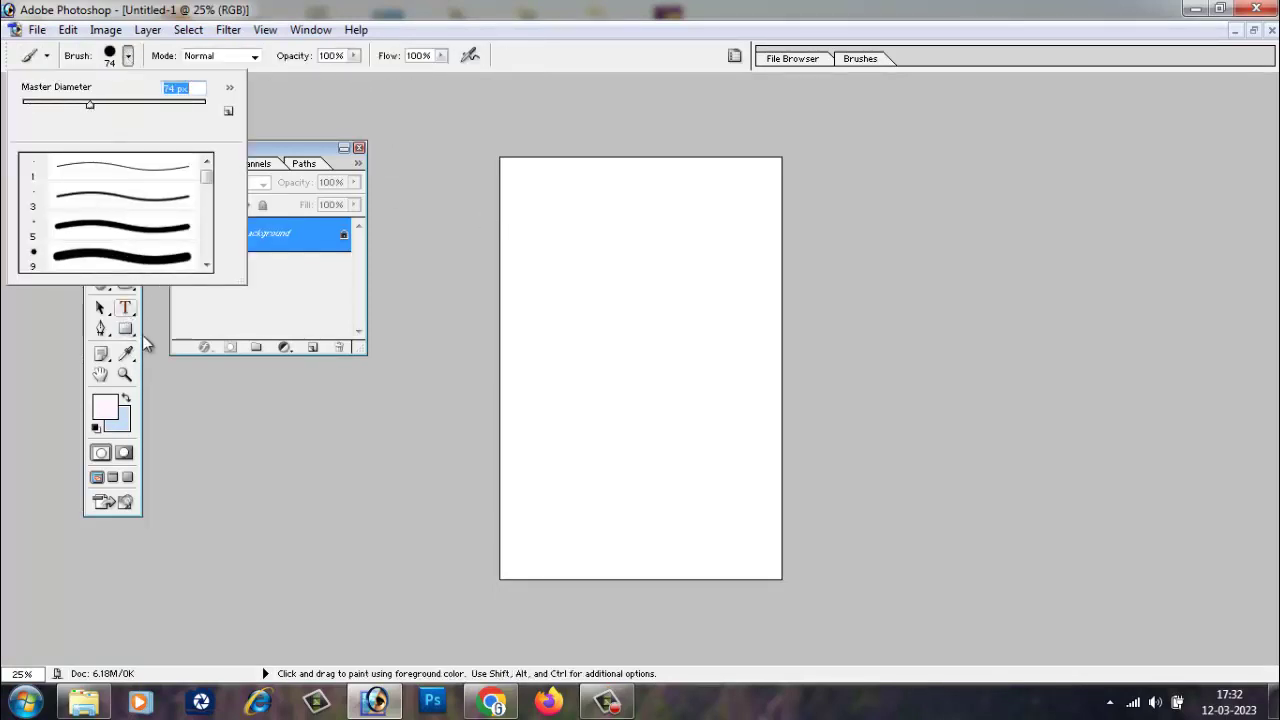
left_click(193, 392)
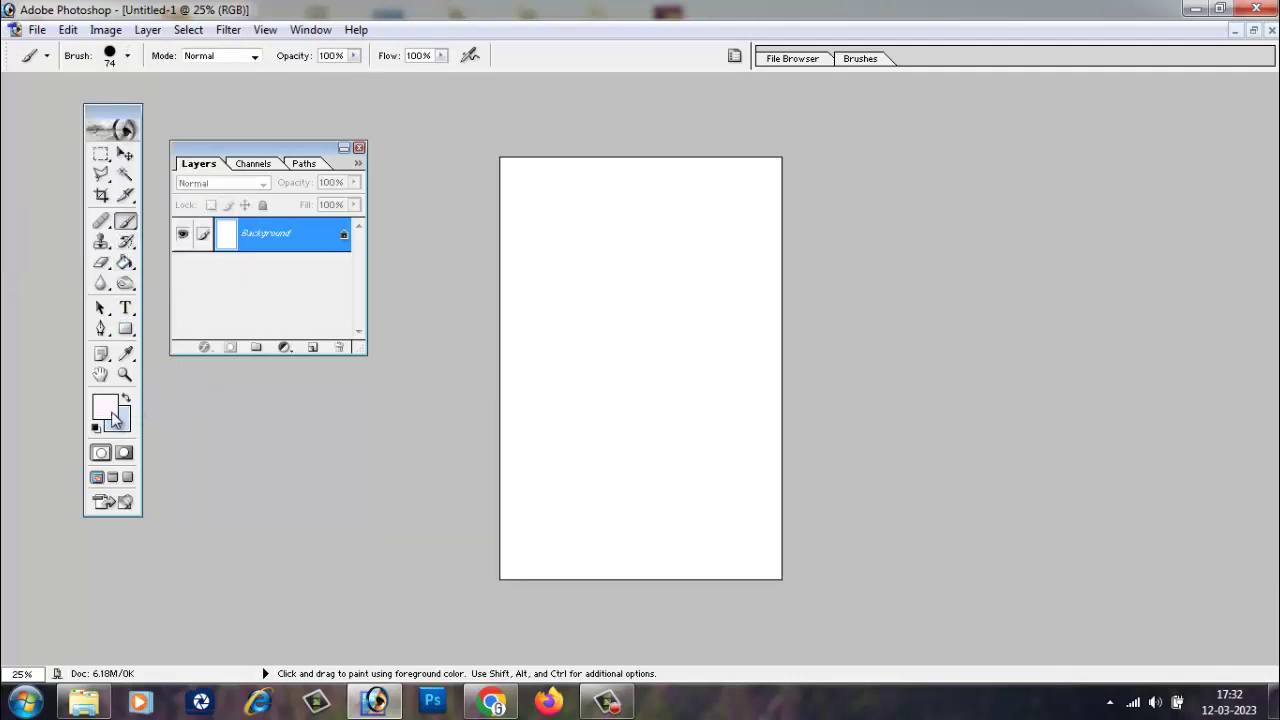
Set the foreground colour to magenta FF00FF
left_click(104, 406)
left_click(204, 350)
left_click(368, 338)
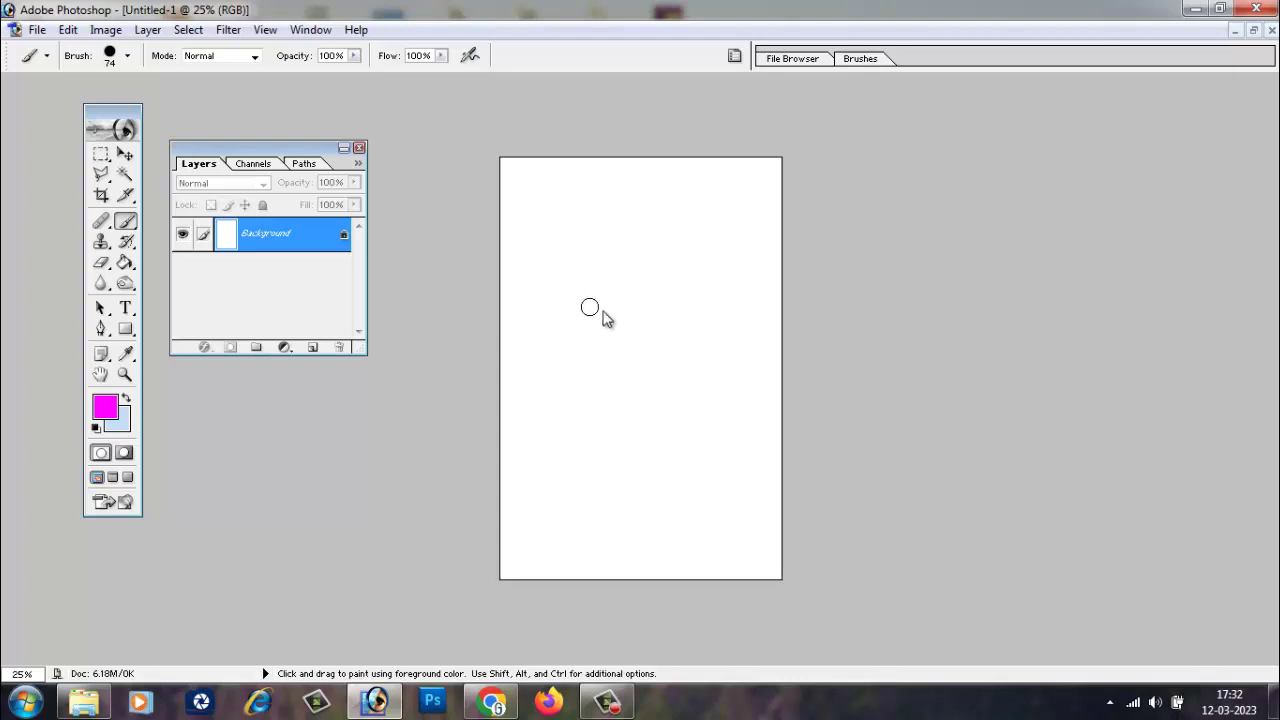
scroll(605, 300, "up", 1)
scroll(614, 305, "up", 1)
scroll(614, 305, "down", 1)
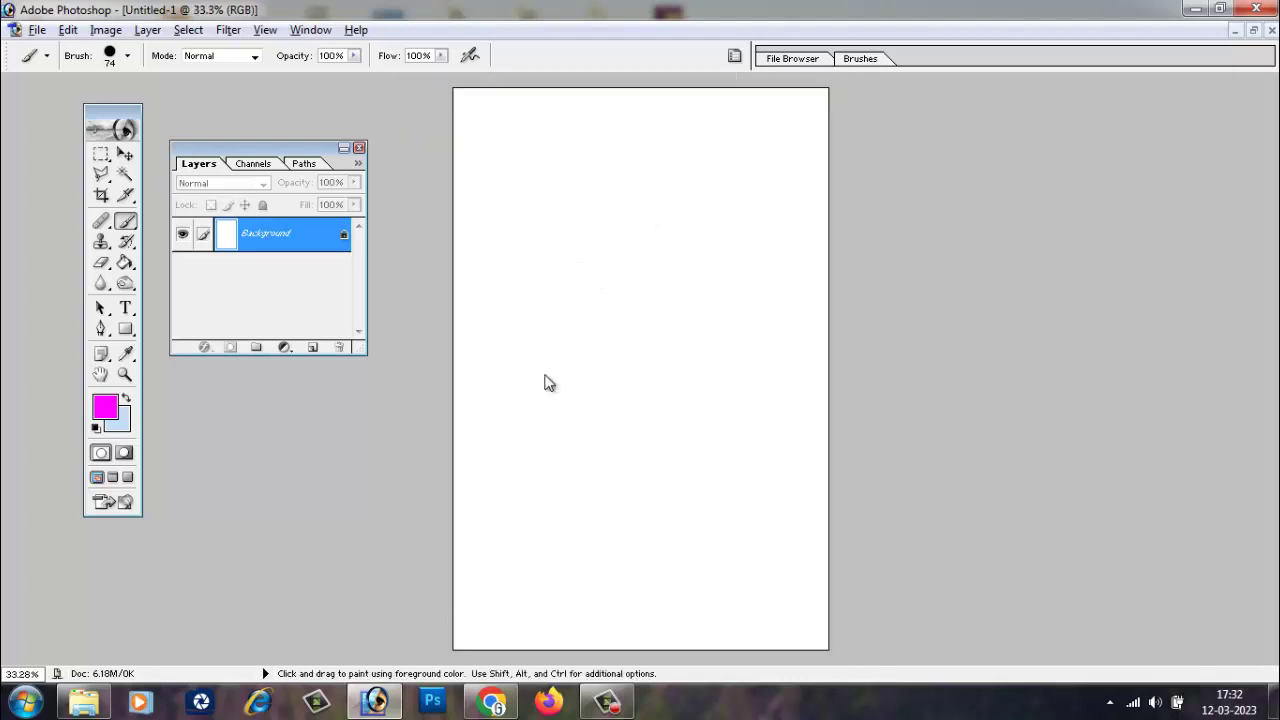
Rotate the canvas 90° clockwise to landscape
left_click(105, 30)
mouse_move(151, 218)
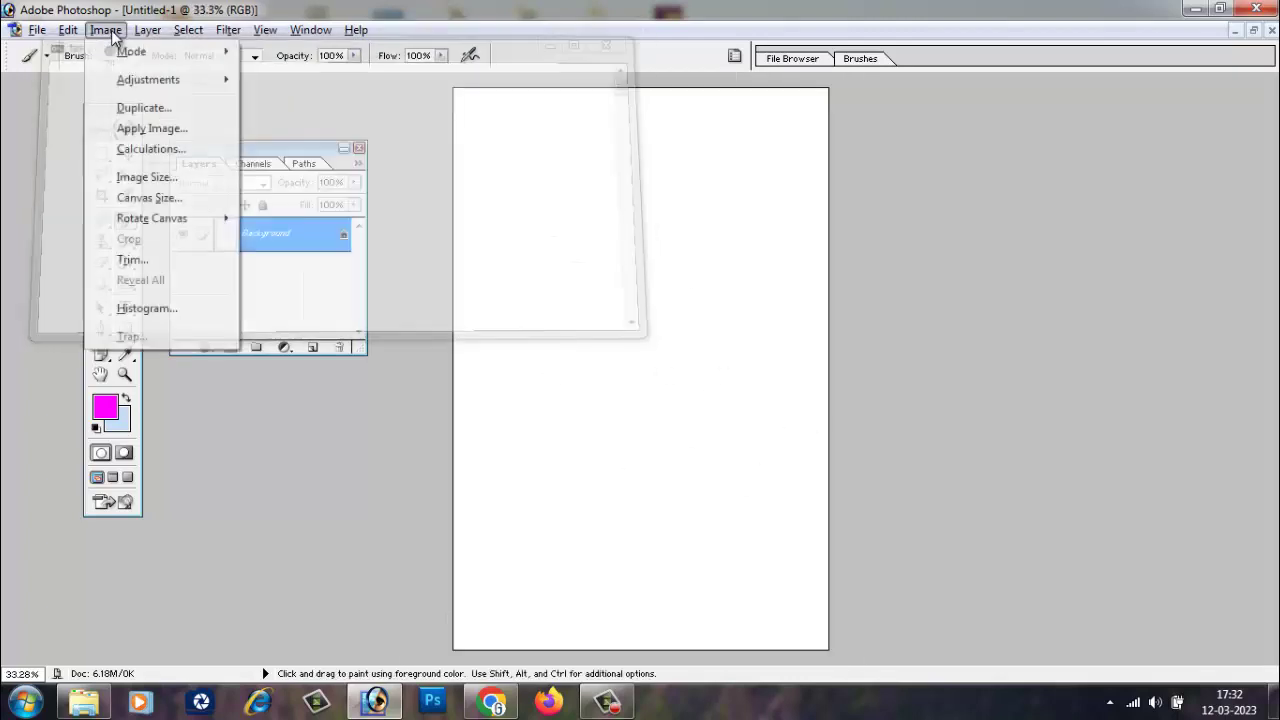
left_click(315, 243)
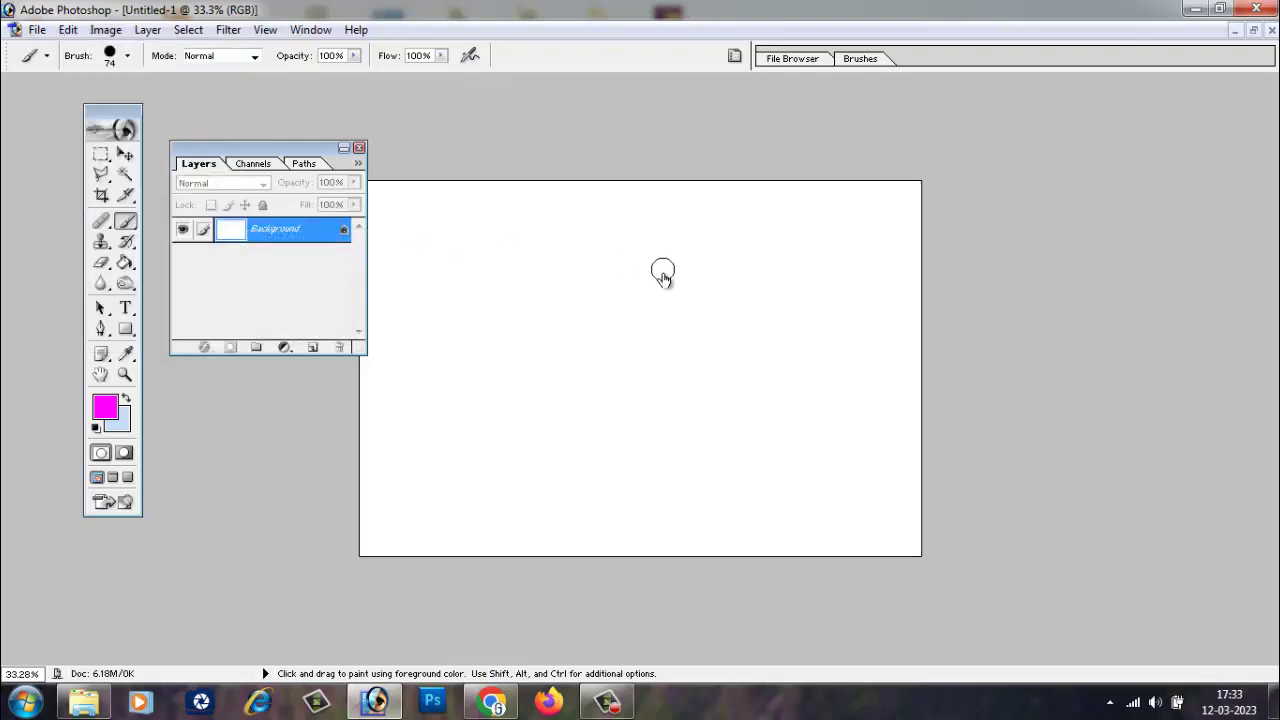
scroll(520, 316, "up", 1)
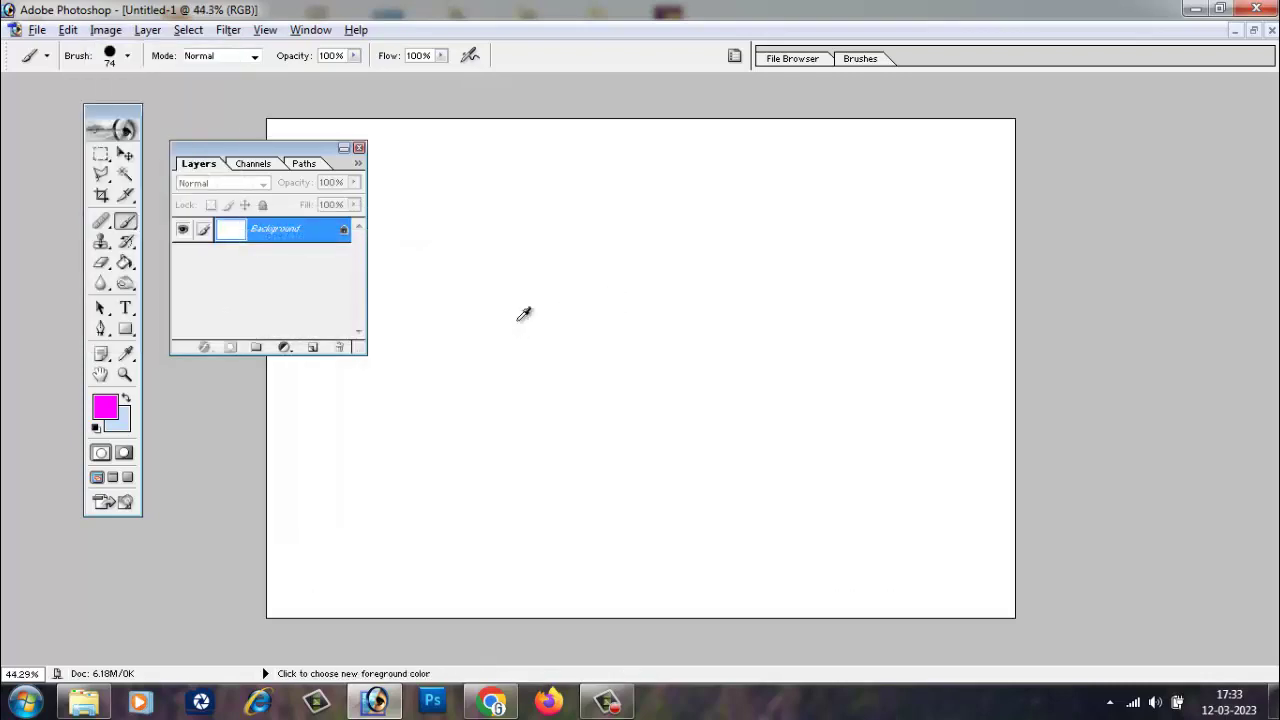
Paint two eye dots, undo the too-thick smile, and shrink the brush to 21 px
left_click(534, 231)
left_click(602, 231)
left_click_drag(518, 293, 628, 289)
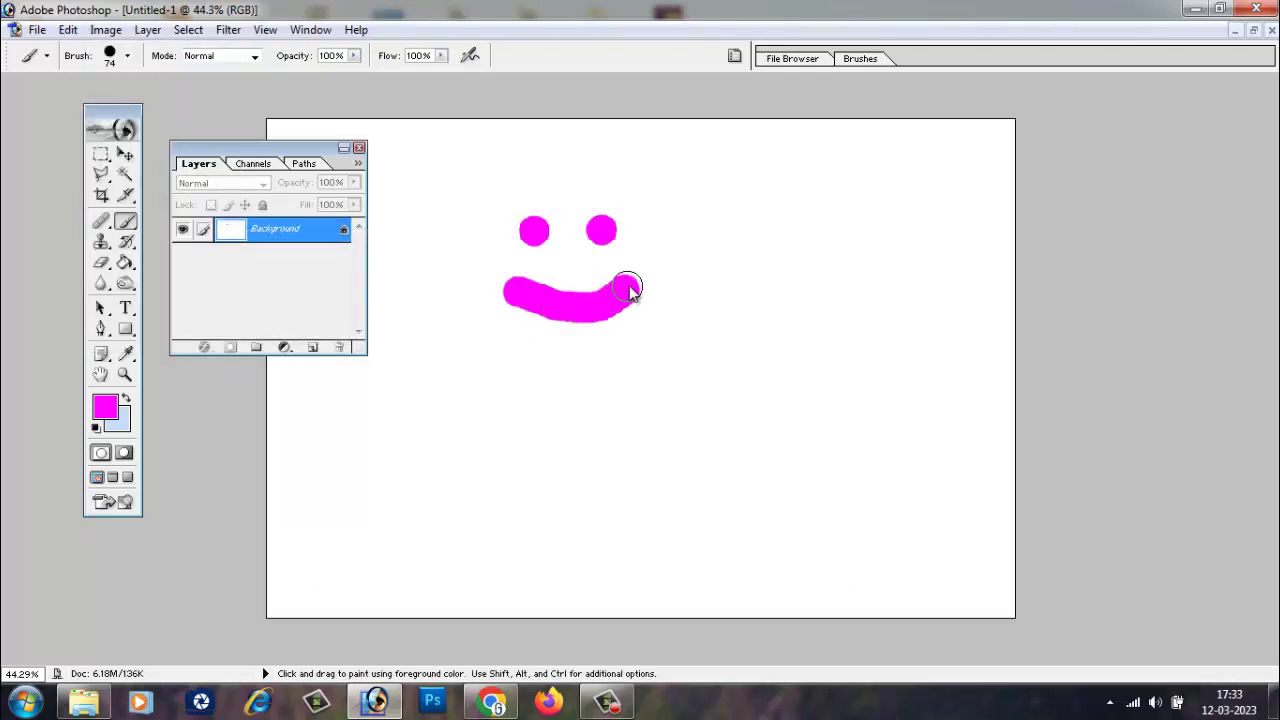
key("ctrl+z")
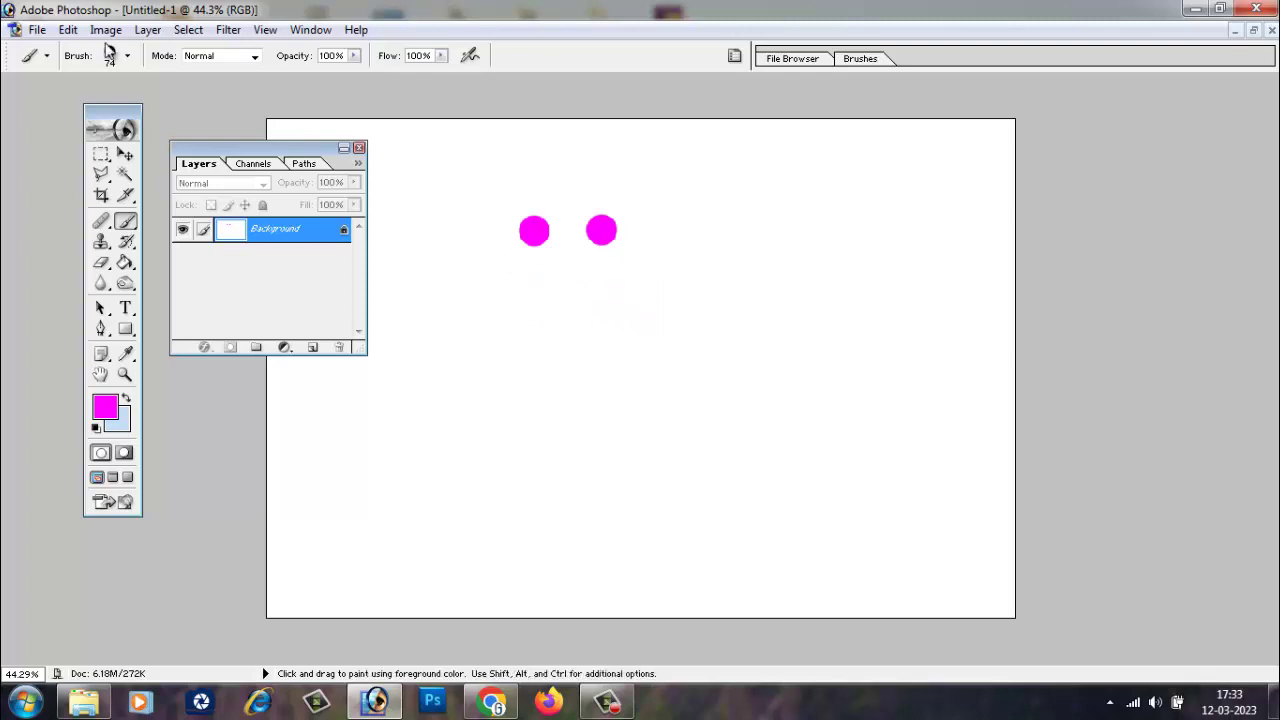
left_click(128, 56)
left_click_drag(88, 103, 41, 103)
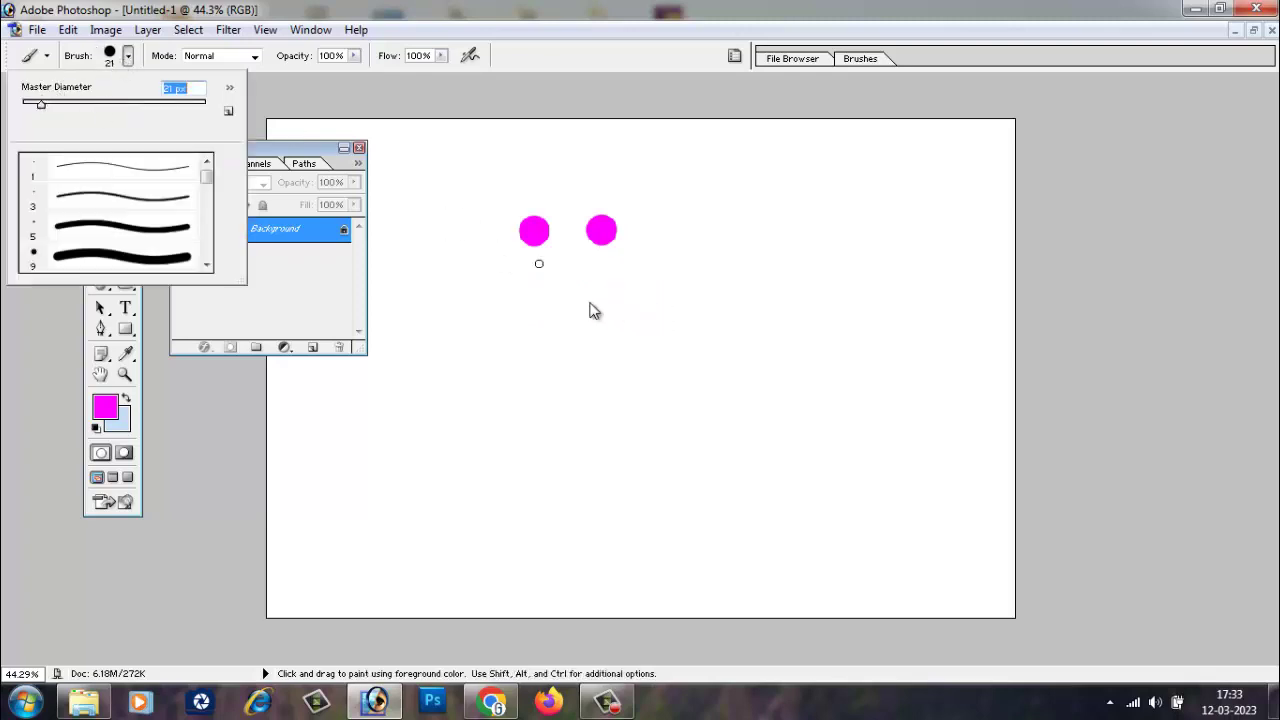
Paint a thin smile, removing stray strokes with Ctrl+Z and Alt+Ctrl+Z
left_click_drag(538, 273, 591, 279)
key("ctrl+z")
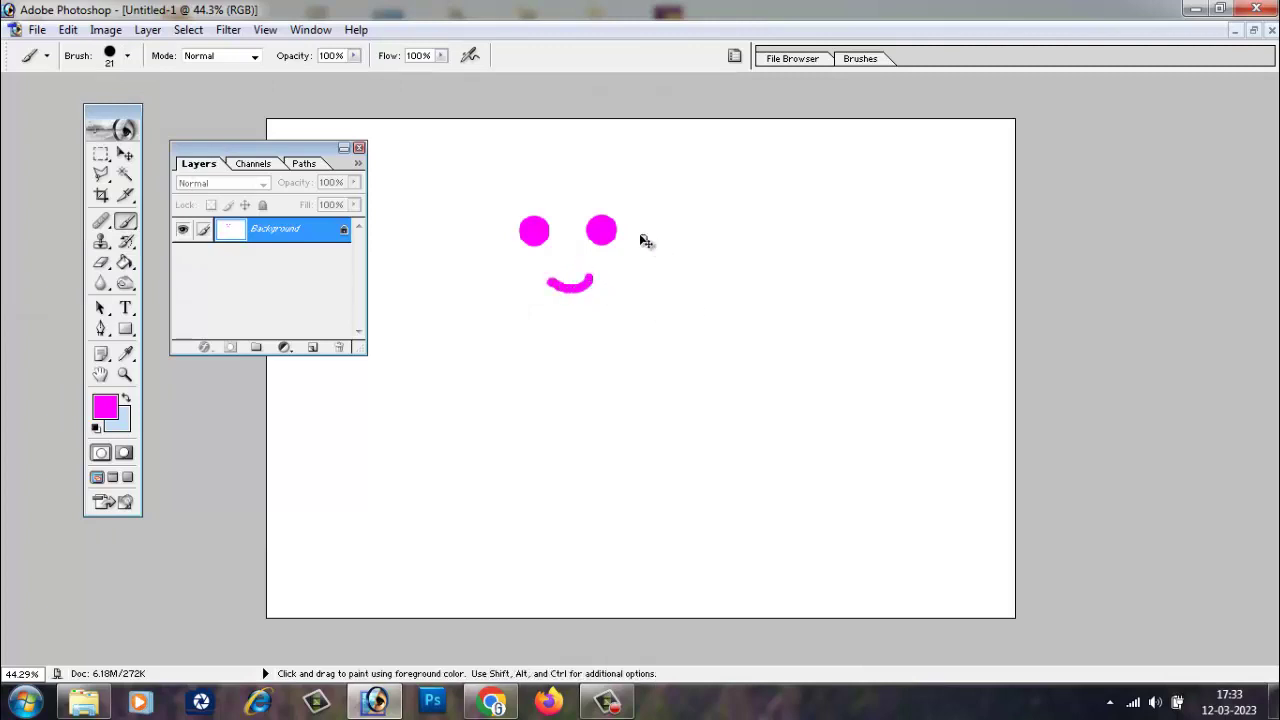
mouse_move(626, 215)
left_mouse_down()
mouse_move(637, 207)
mouse_move(628, 268)
left_mouse_up()
left_click_drag(496, 212, 514, 284)
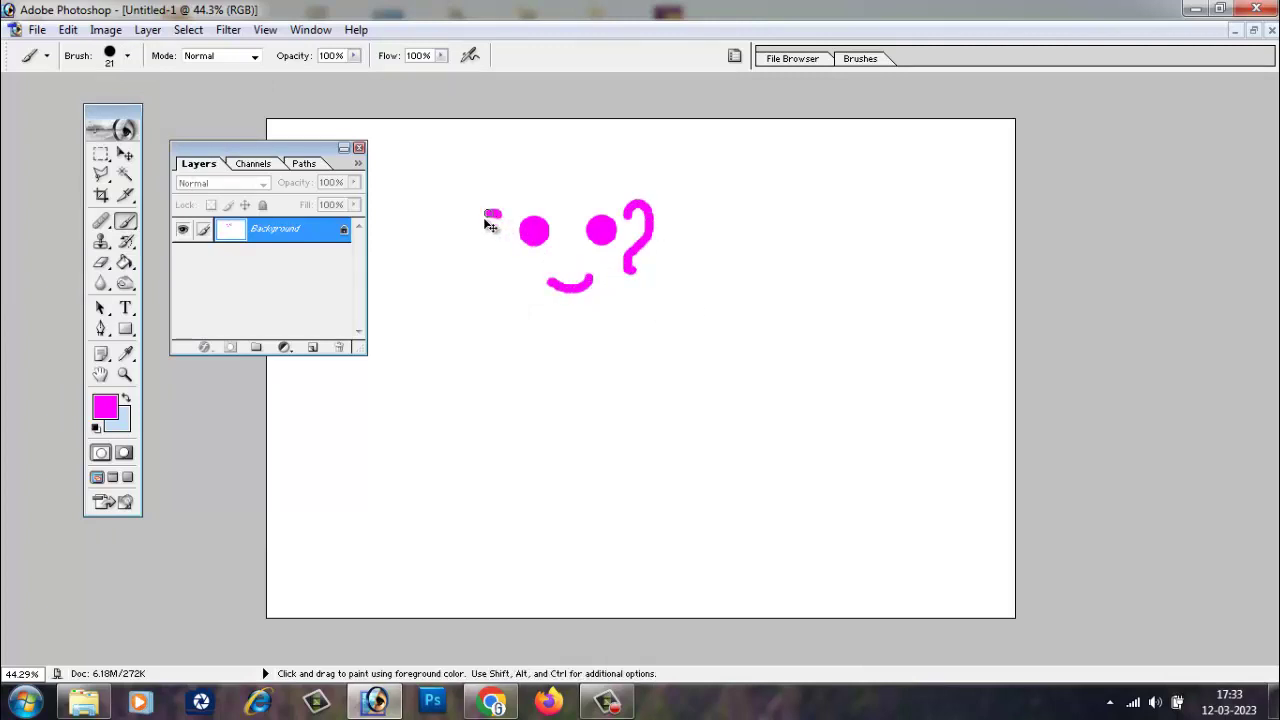
key("ctrl+z")
key("ctrl+z")
key("ctrl+alt+z")
key("ctrl+alt+z")
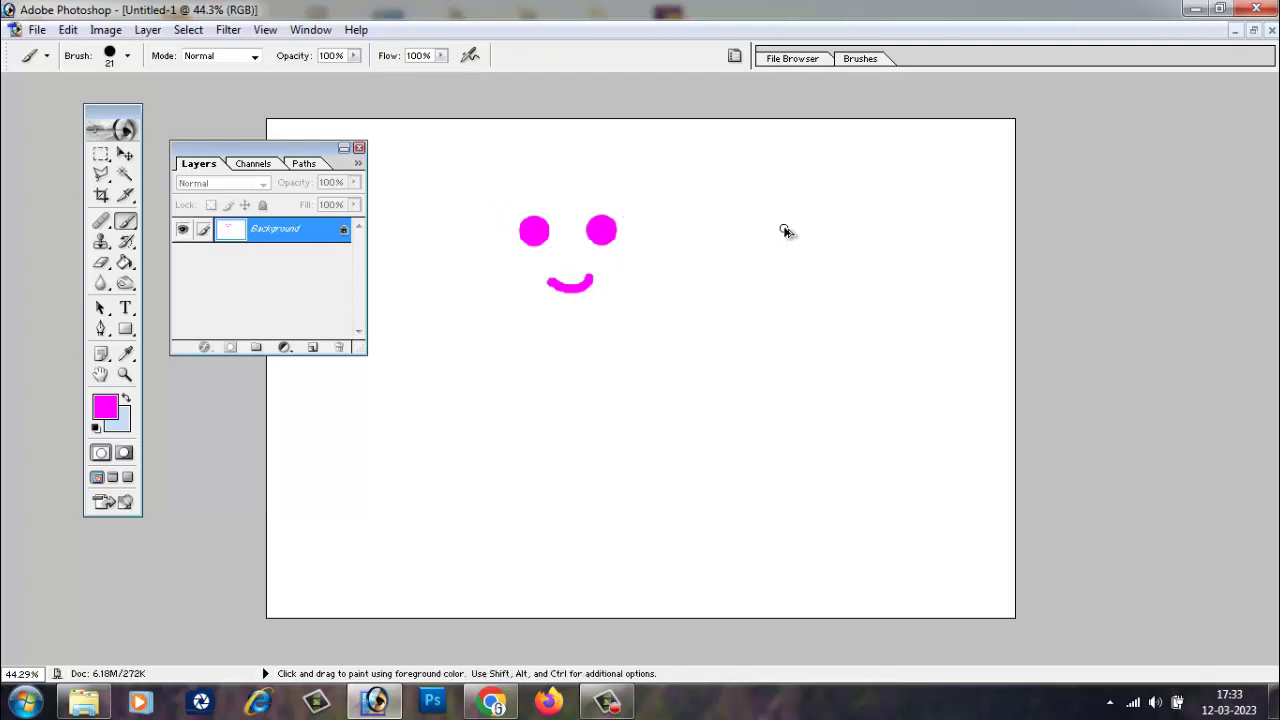
Paint the smaller frowning face on the right and move the Layers palette aside
left_click_drag(804, 262, 840, 258)
mouse_move(784, 213)
left_mouse_down()
mouse_move(847, 217)
mouse_move(786, 214)
mouse_move(846, 206)
left_mouse_up()
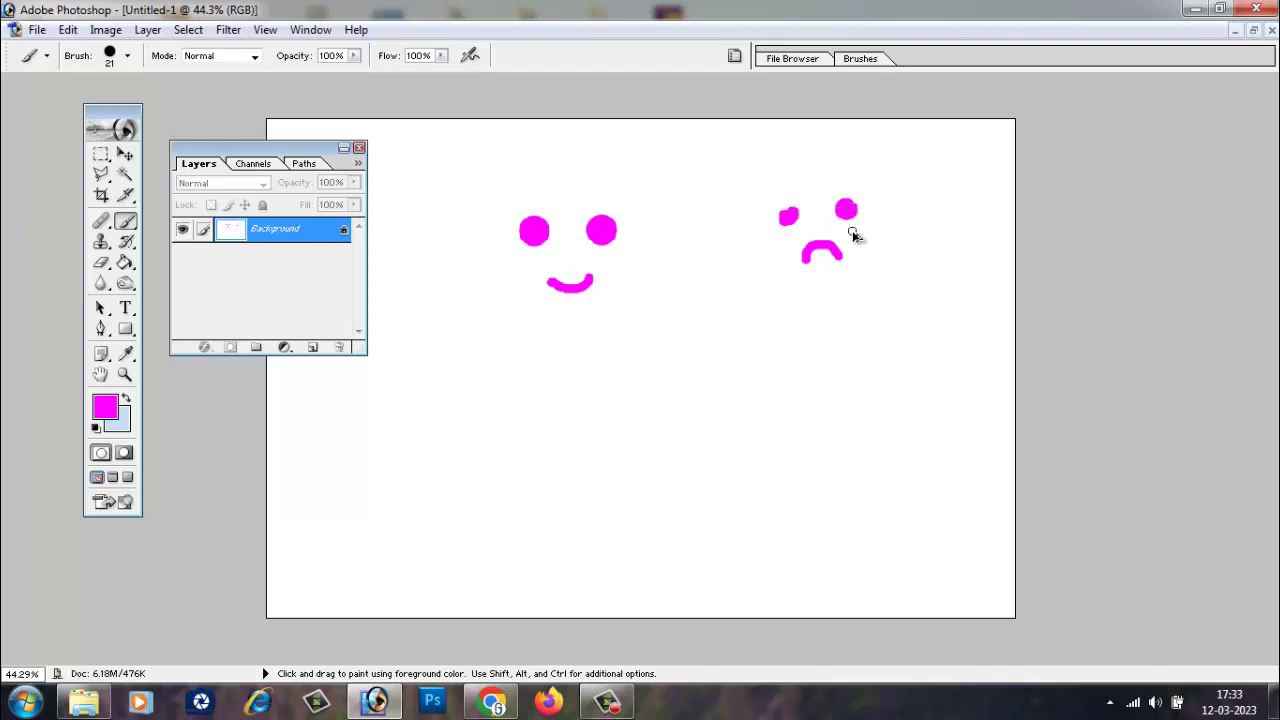
left_click(125, 155)
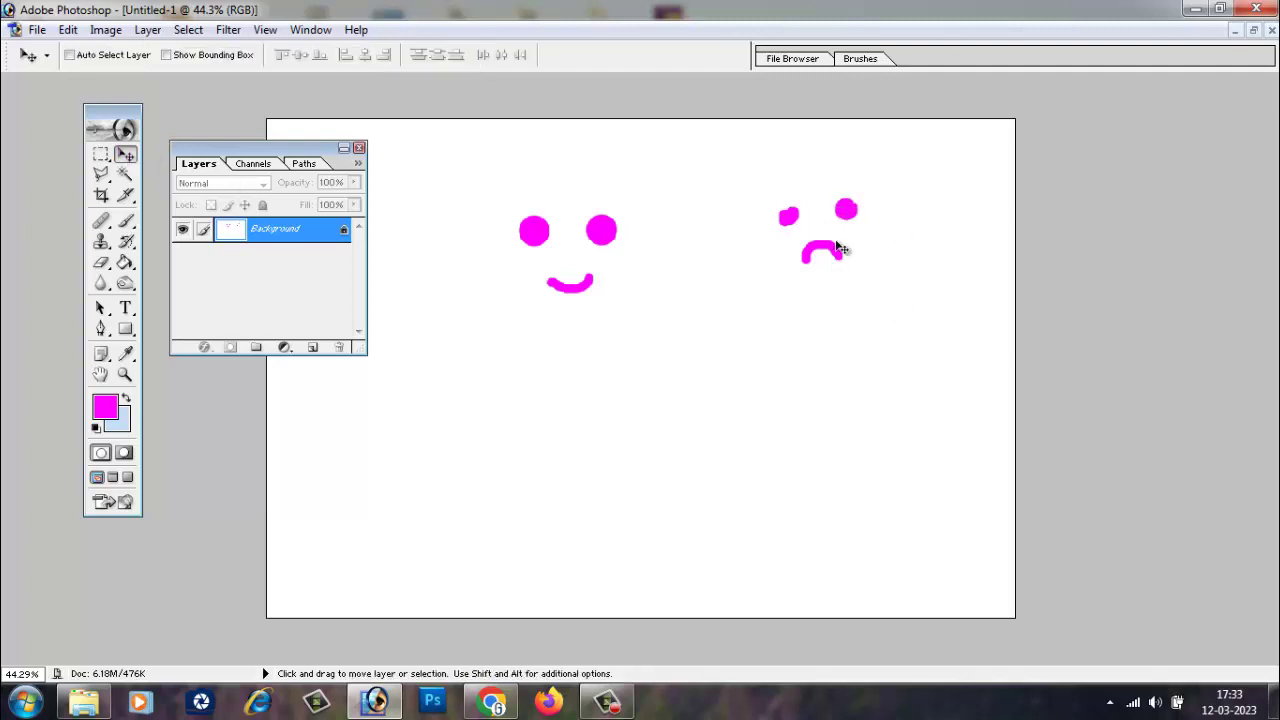
left_click_drag(345, 165, 1149, 160)
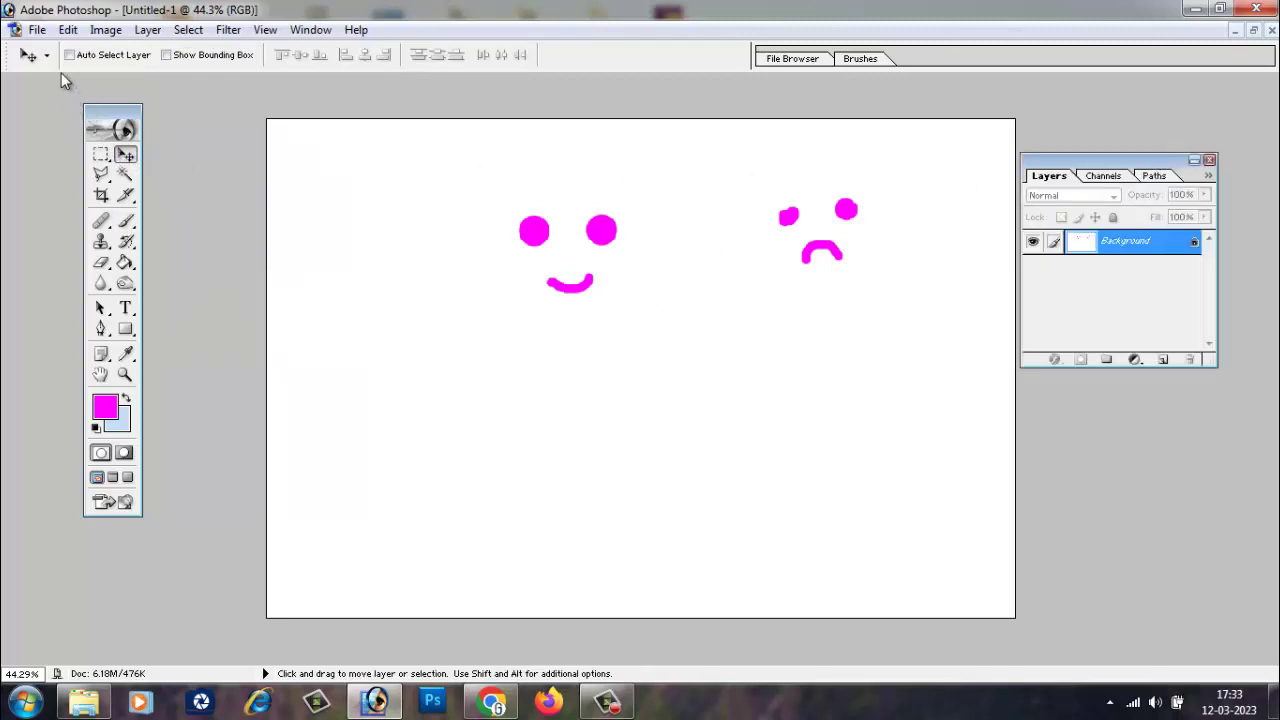
left_click(37, 30)
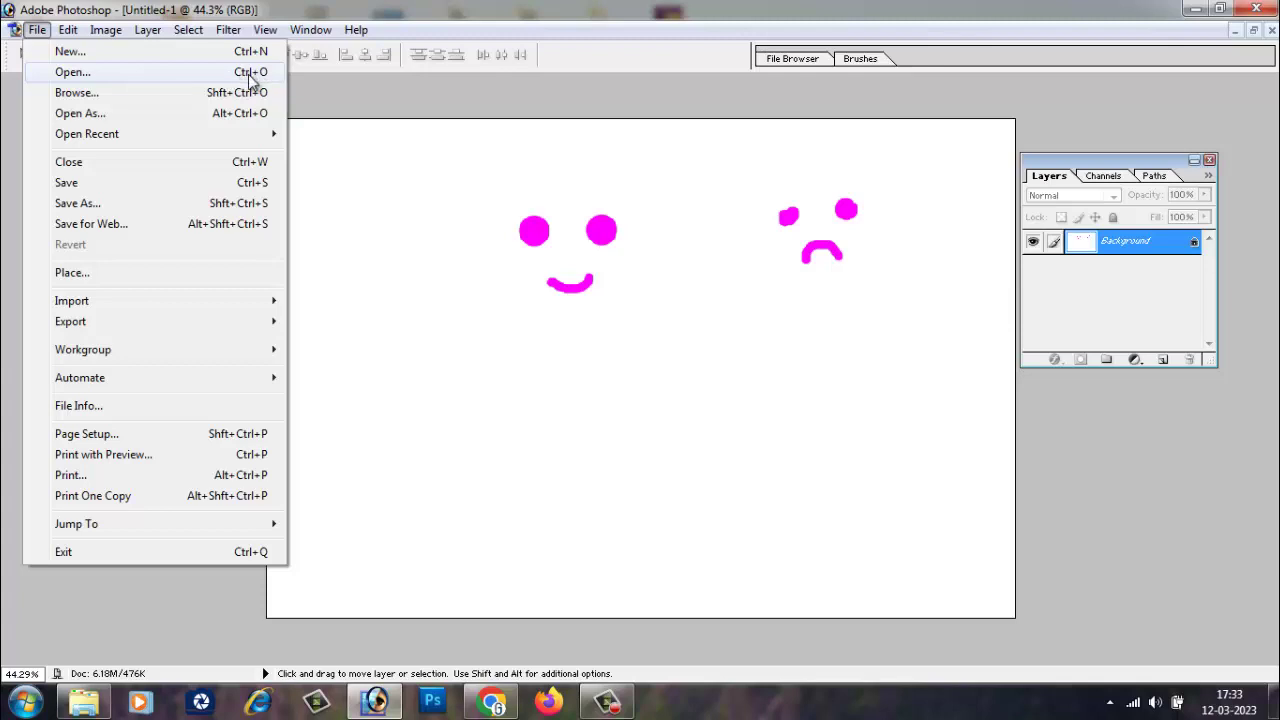
left_click(352, 100)
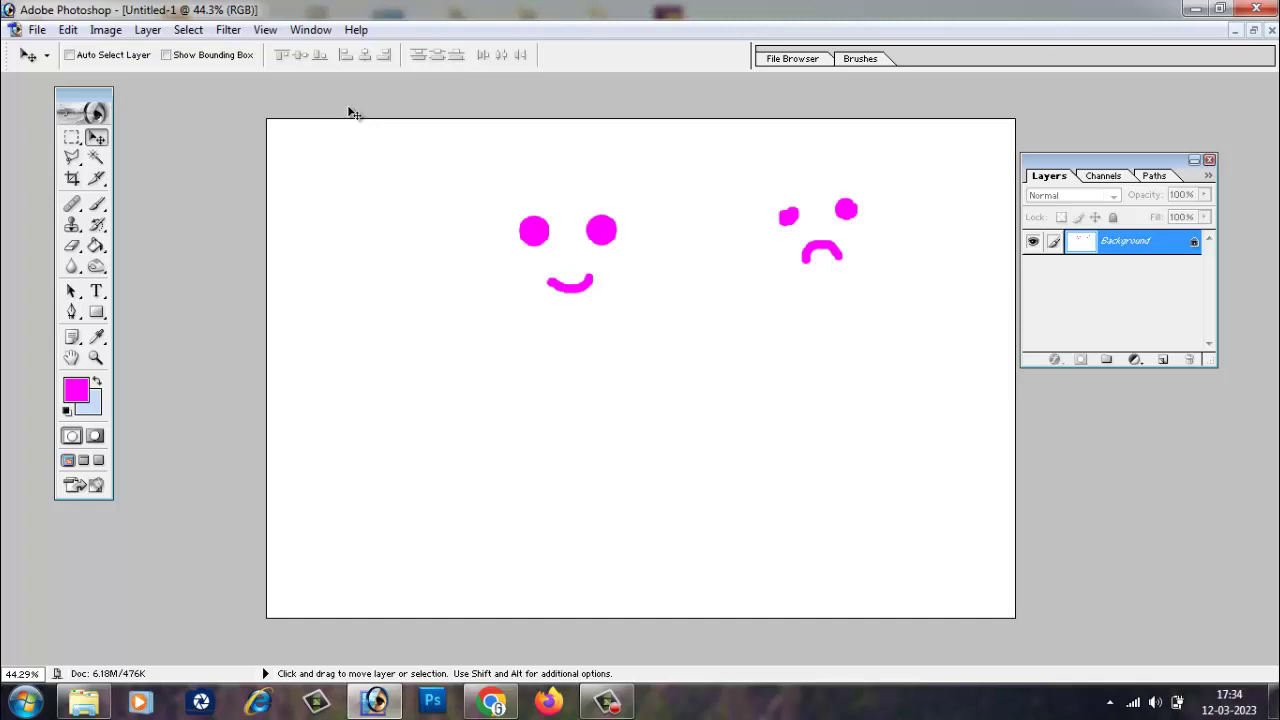
key("ctrl+o")
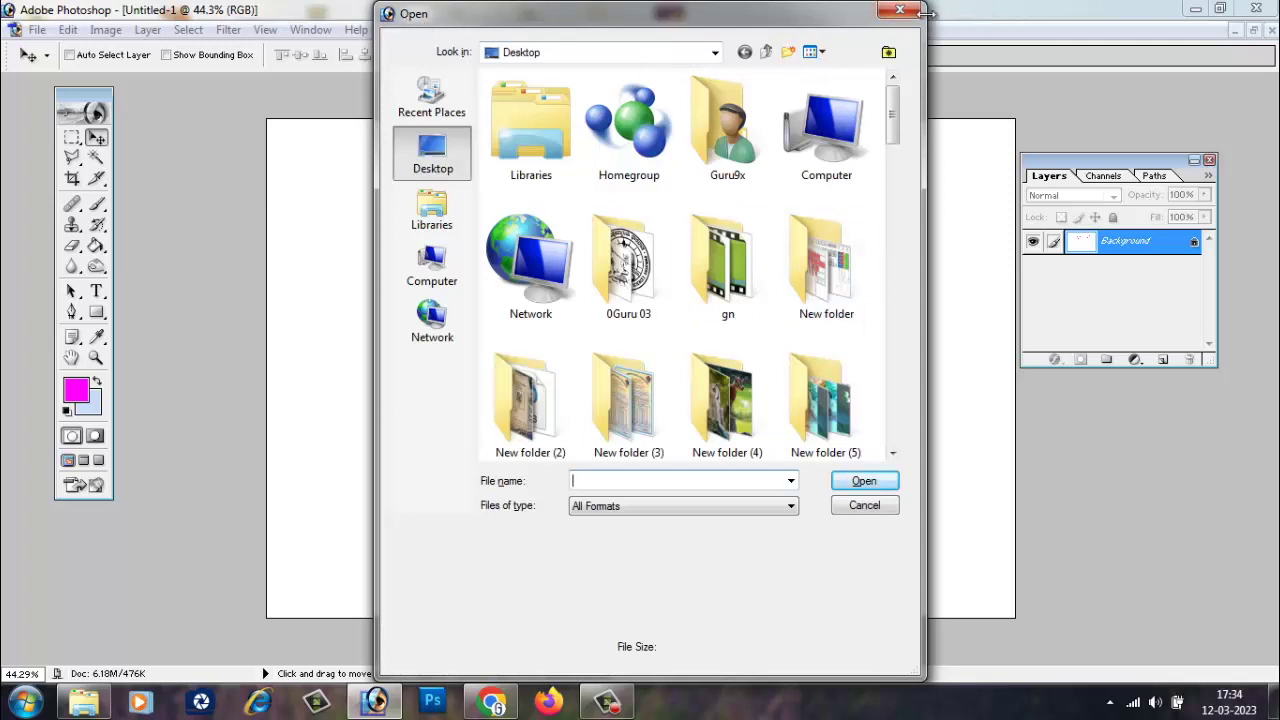
left_click(899, 11)
left_click(37, 30)
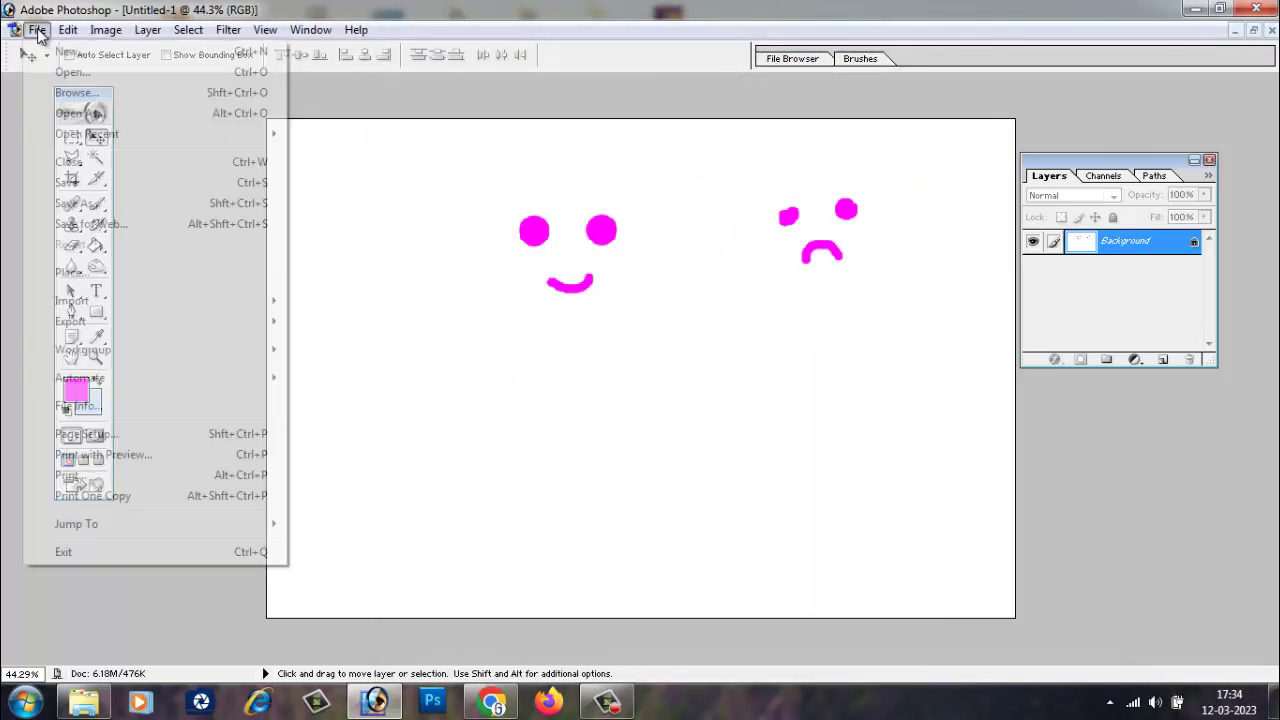
left_click(58, 74)
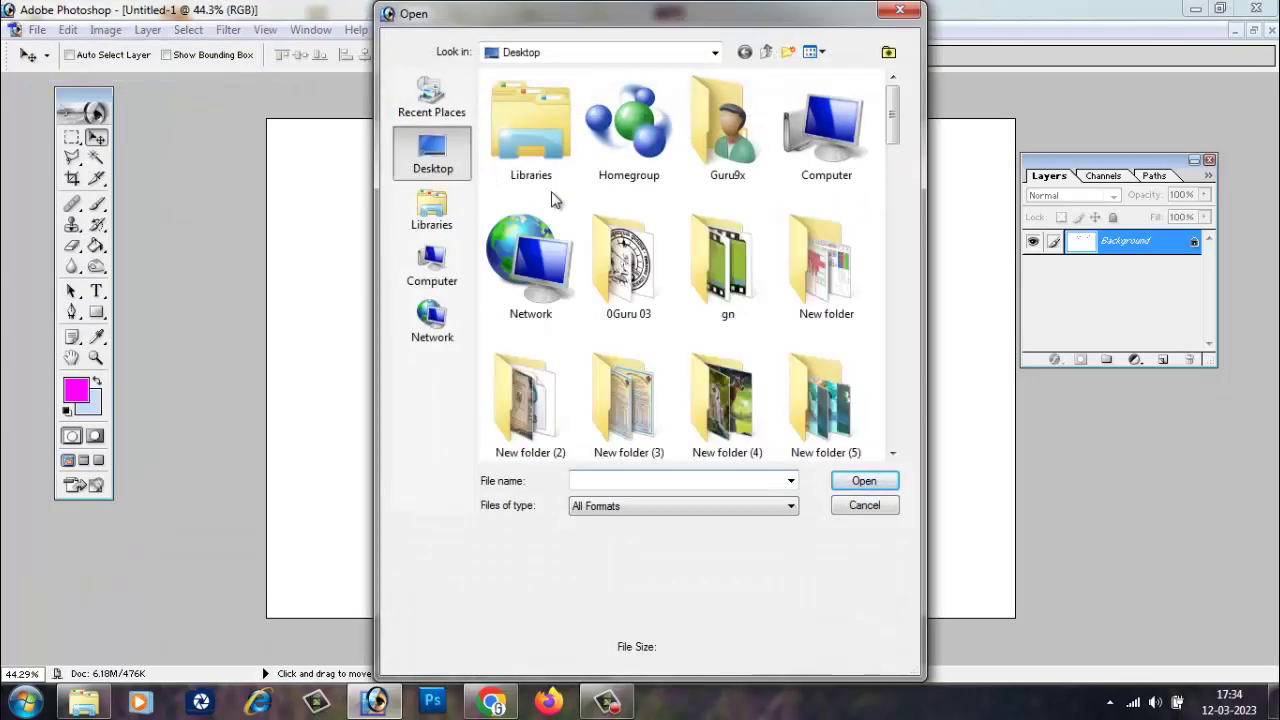
left_click(891, 12)
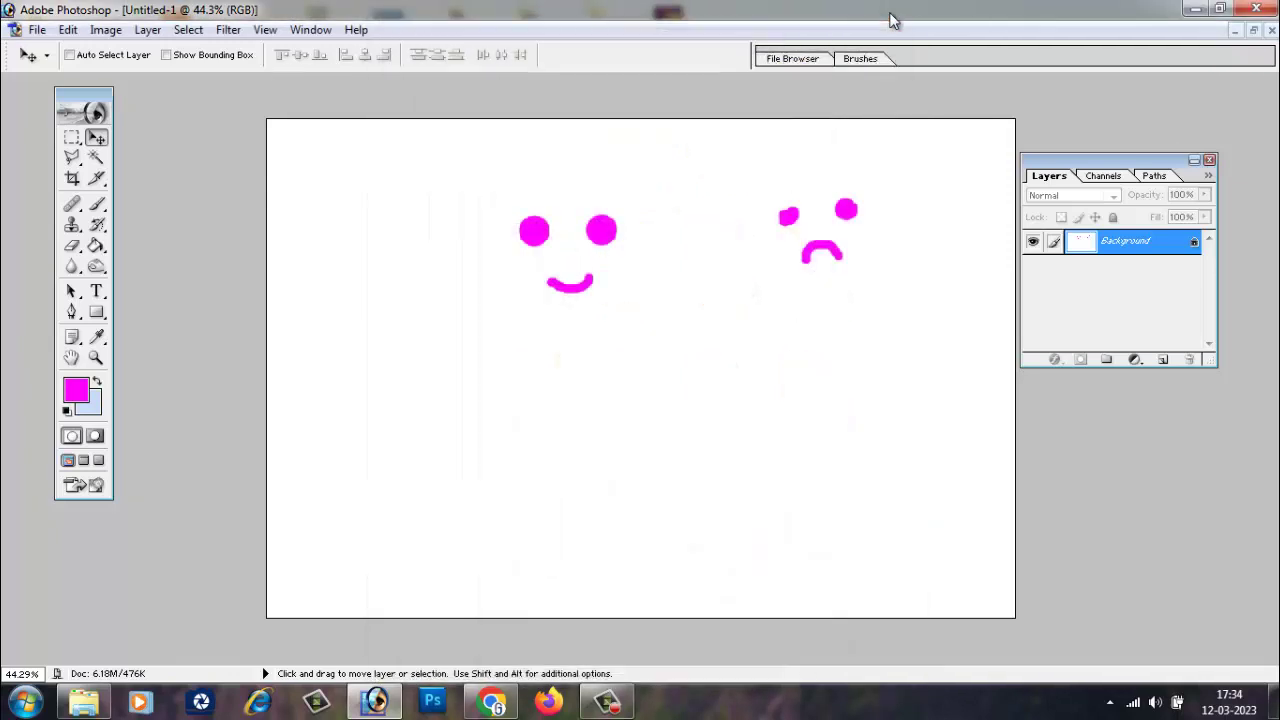
left_click(38, 31)
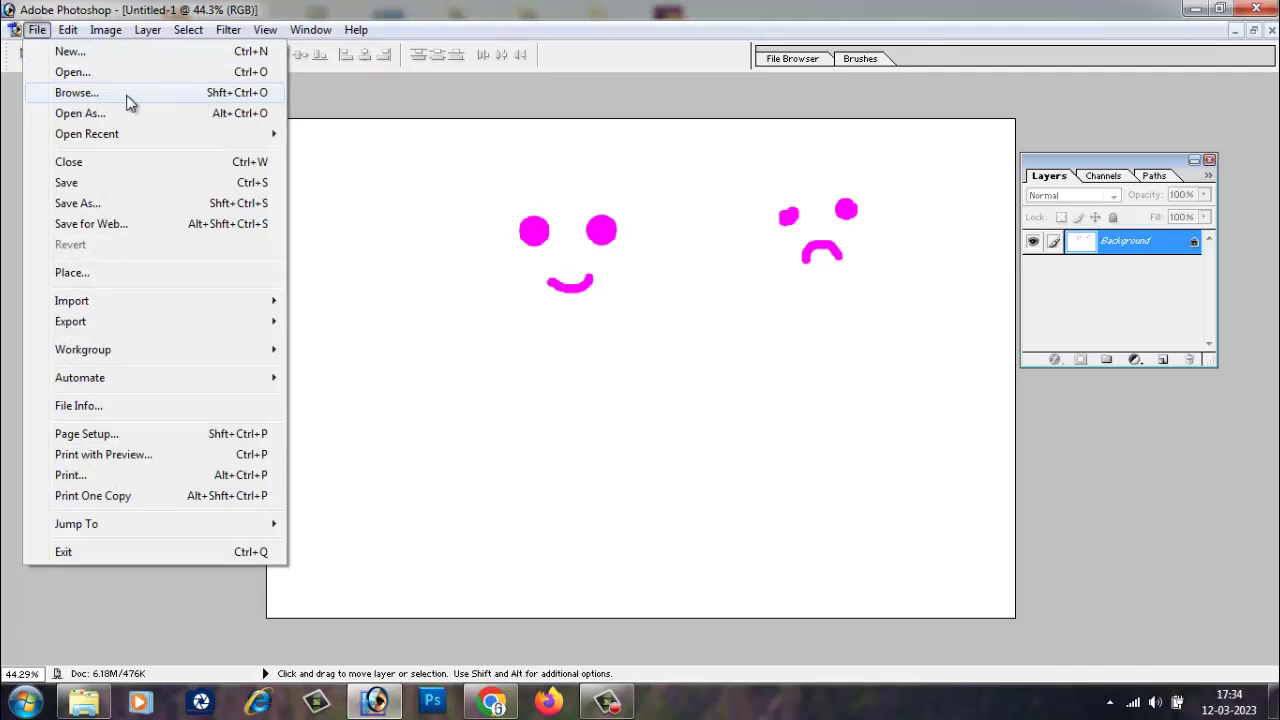
left_click(78, 120)
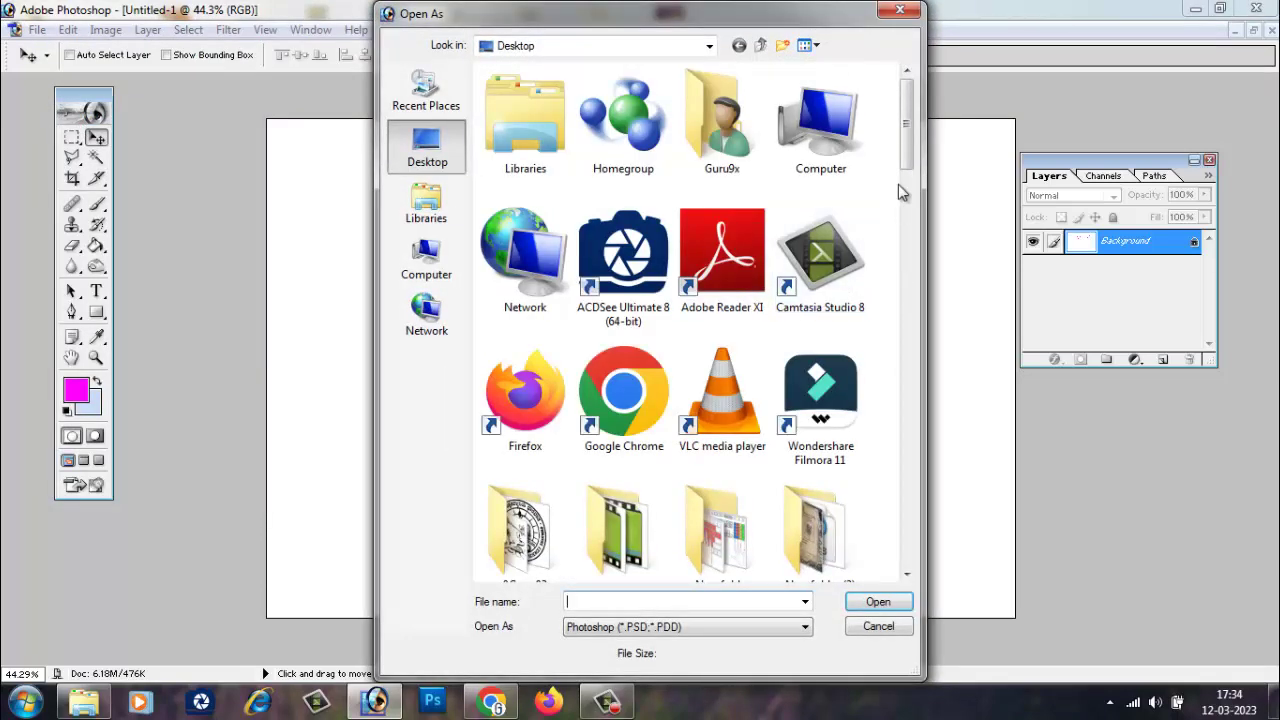
left_click_drag(908, 138, 906, 248)
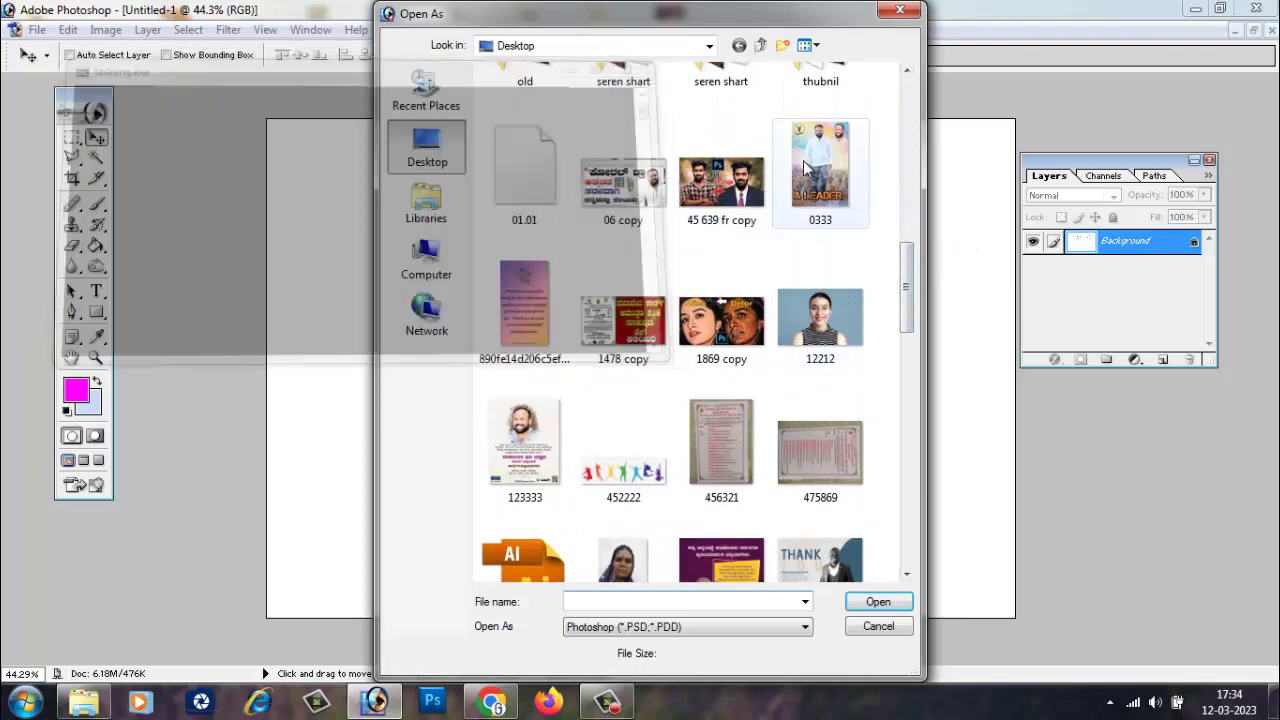
left_click(524, 305)
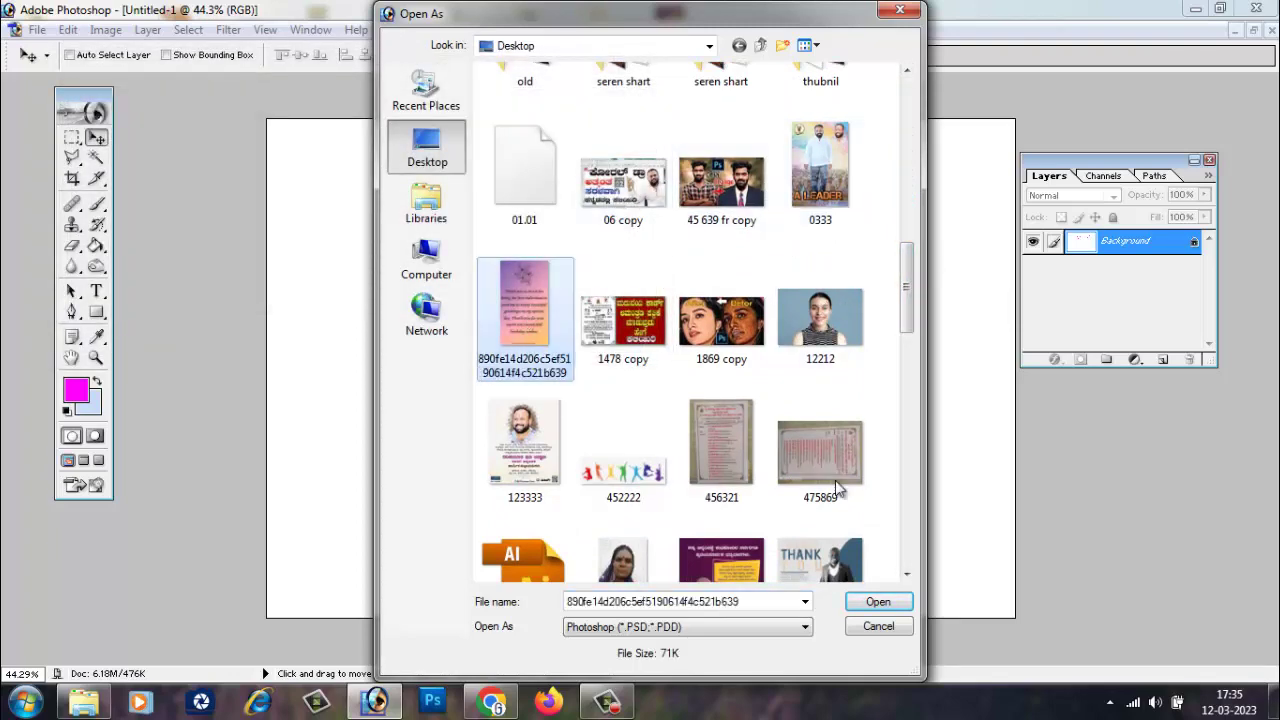
left_click(880, 602)
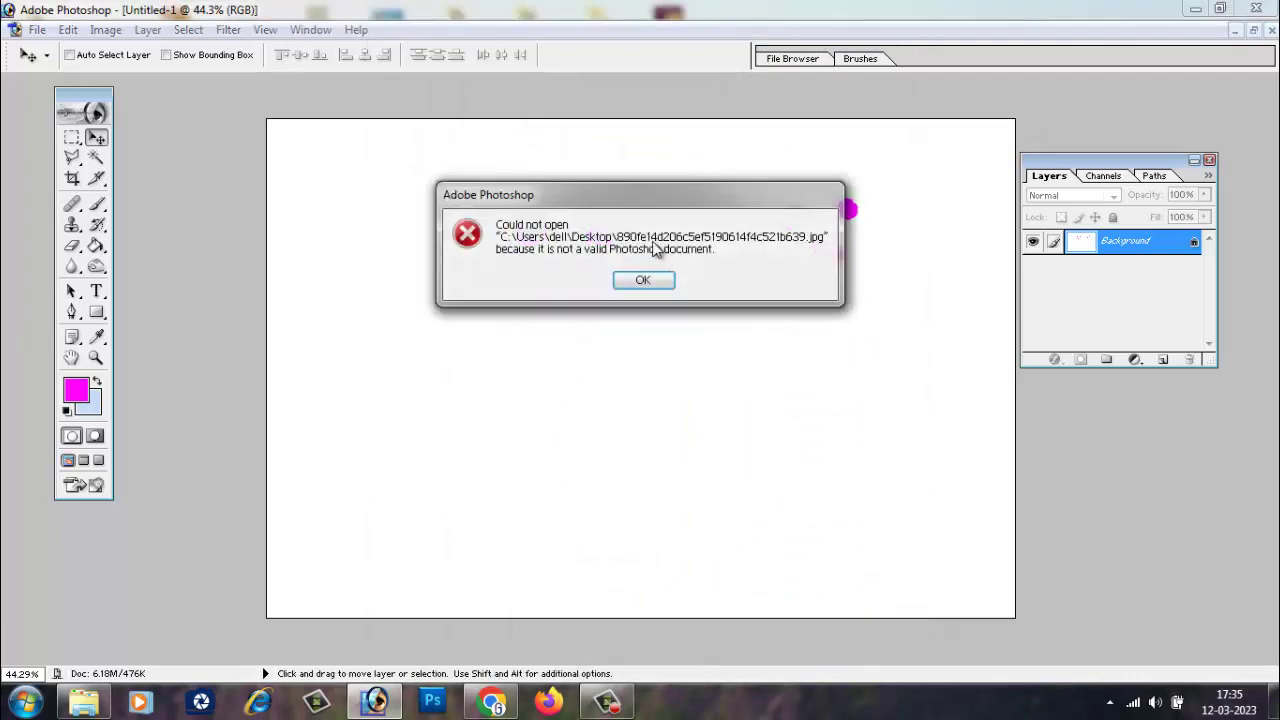
left_click(647, 285)
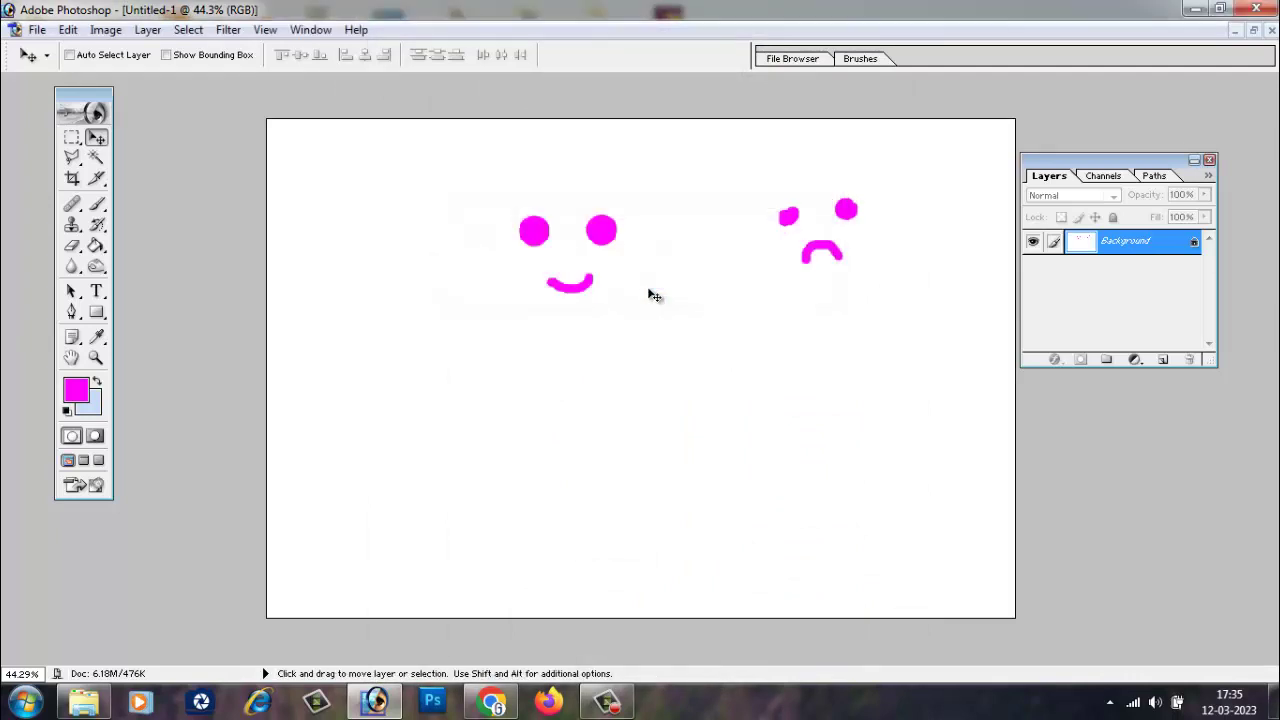
left_click(37, 30)
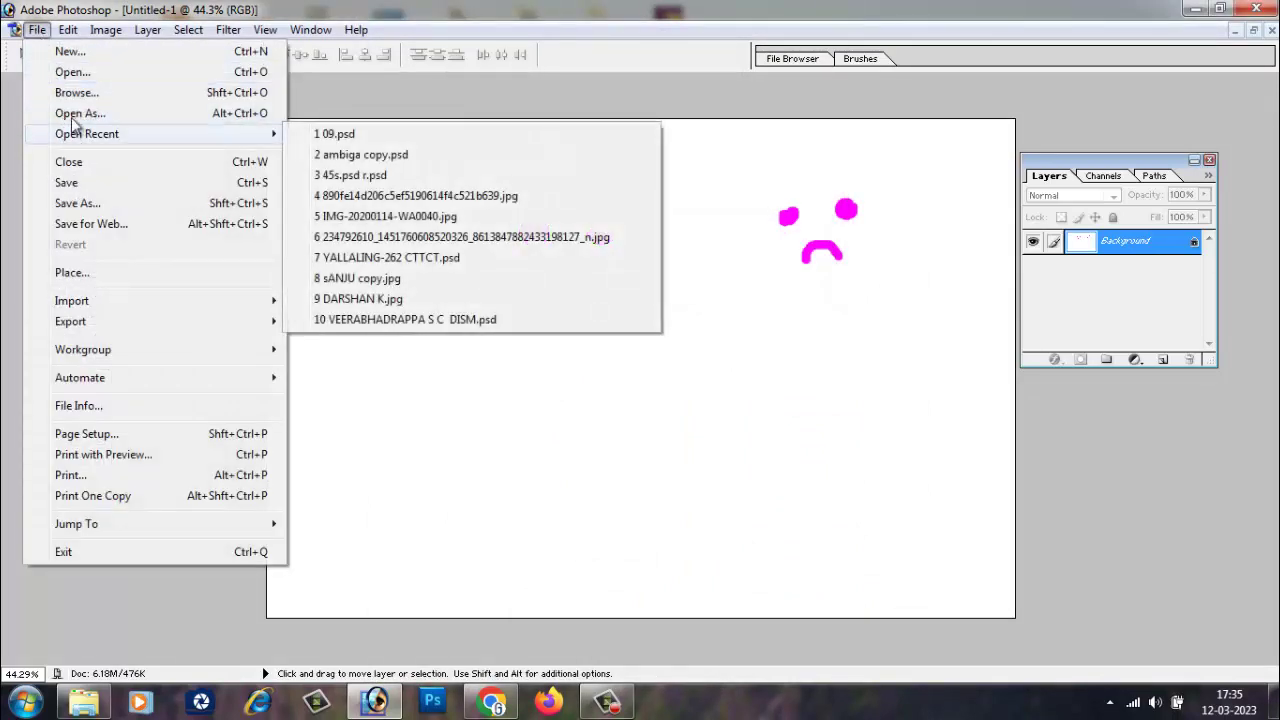
left_click(75, 113)
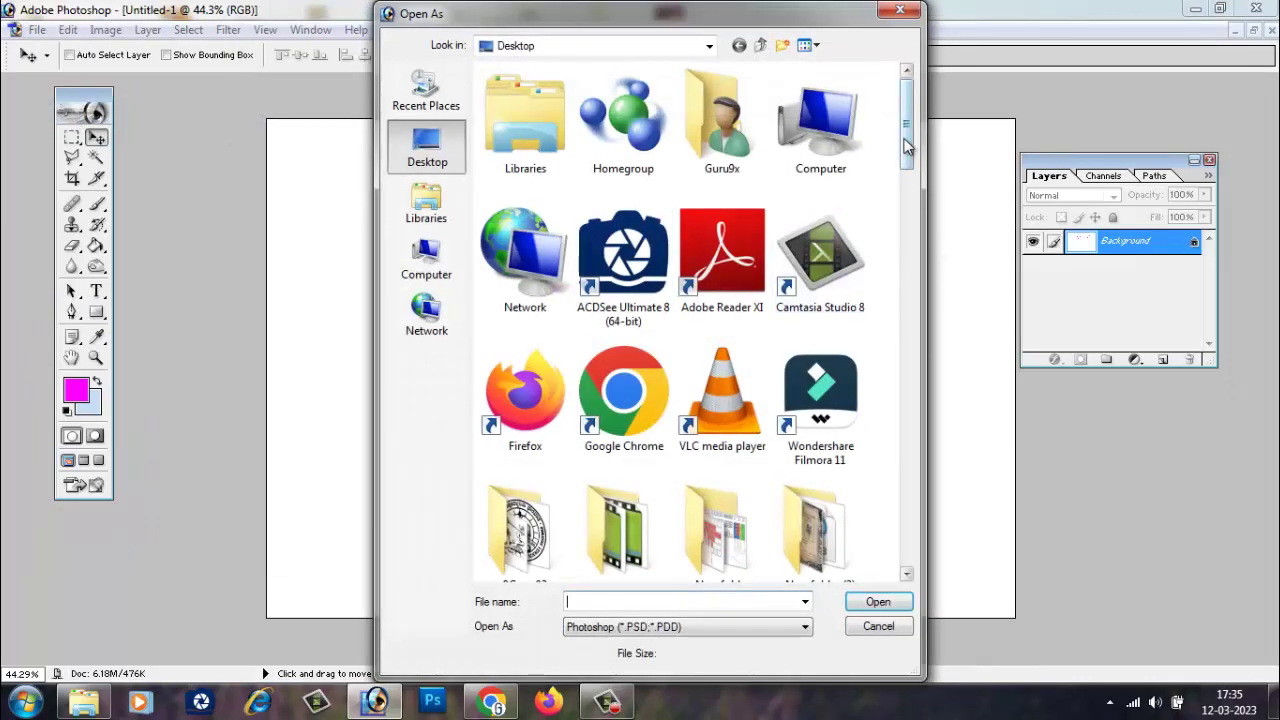
left_click_drag(908, 115, 906, 295)
left_click(857, 330)
left_click(874, 602)
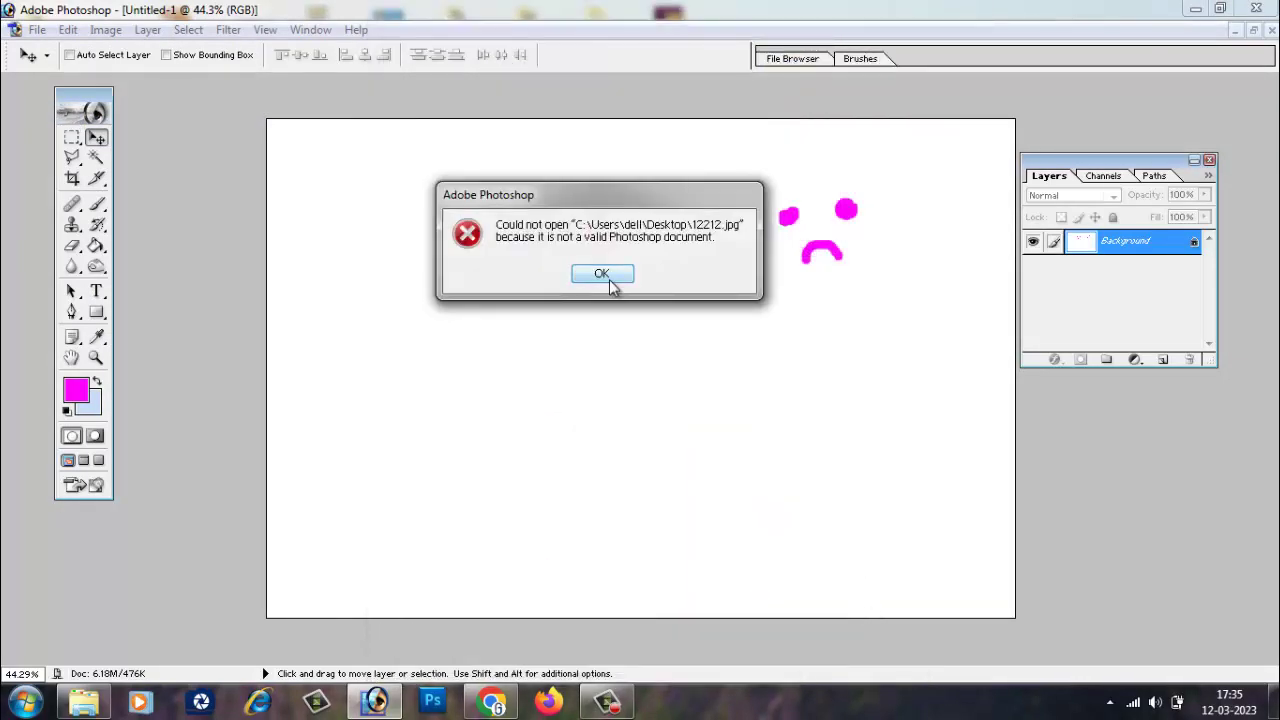
left_click(603, 274)
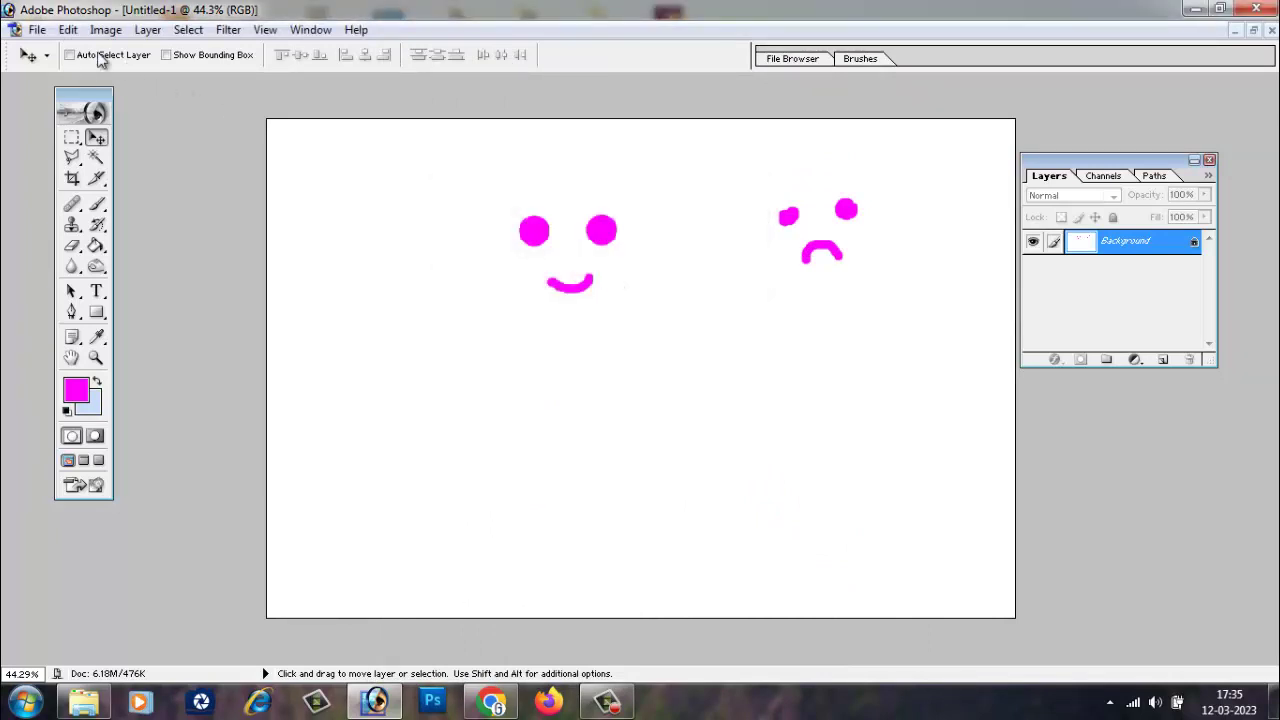
left_click(38, 30)
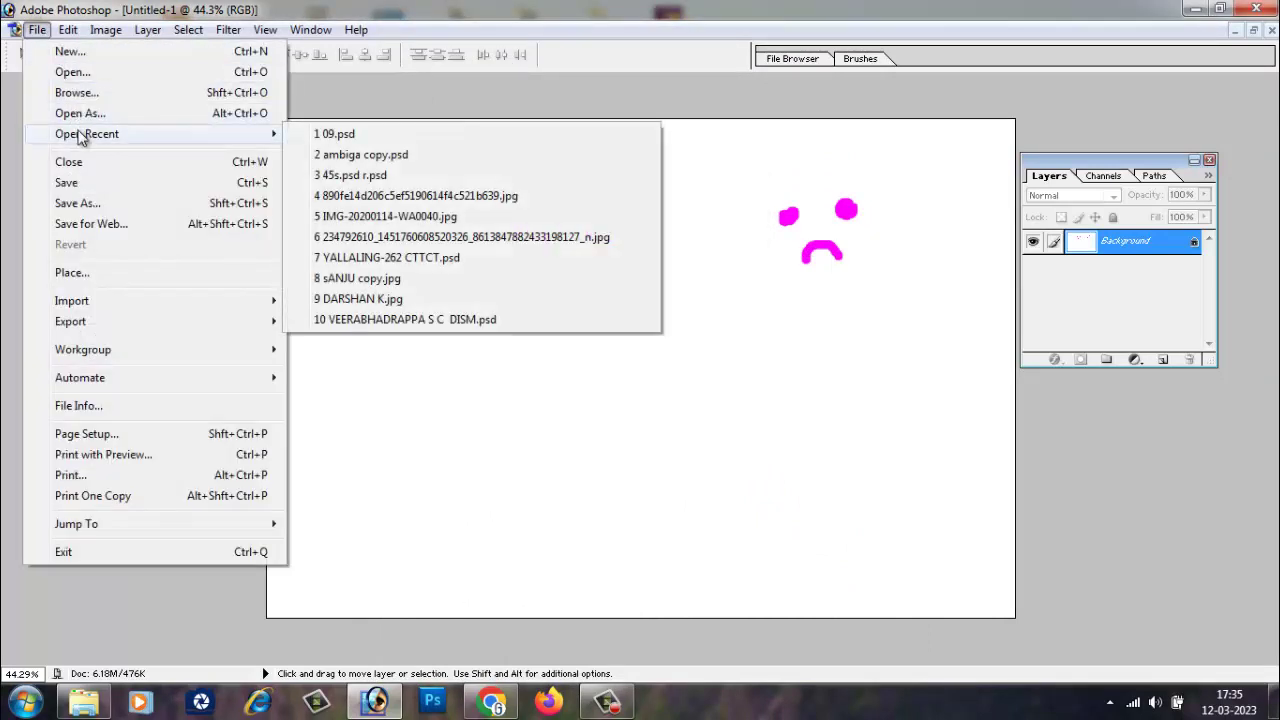
mouse_move(87, 134)
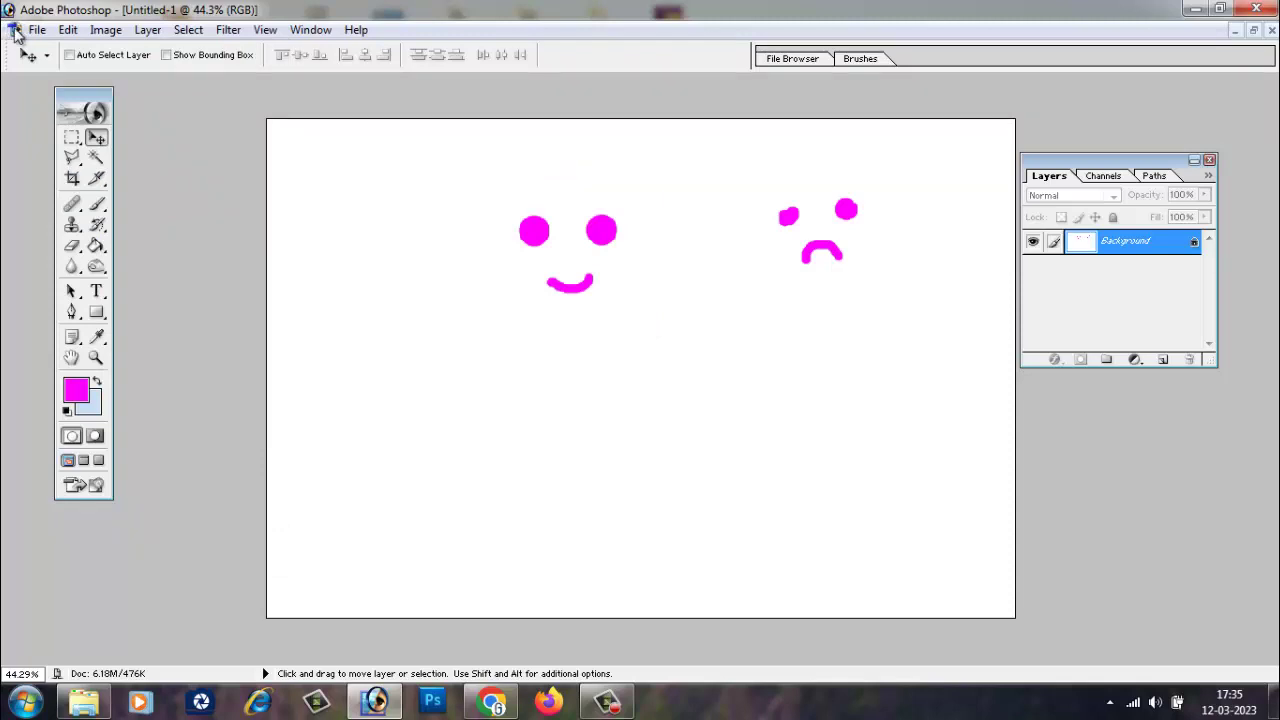
Open the recent thank-you greeting image and move its window to the centre
left_click(36, 29)
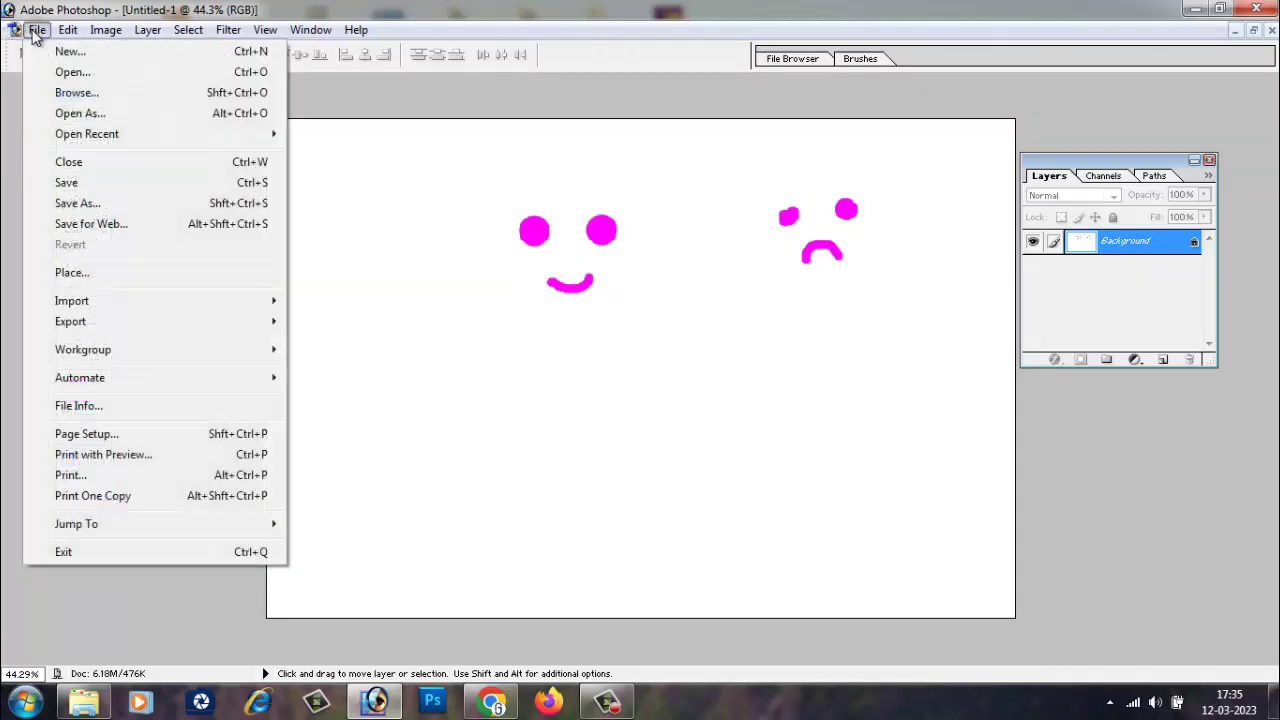
left_click(381, 113)
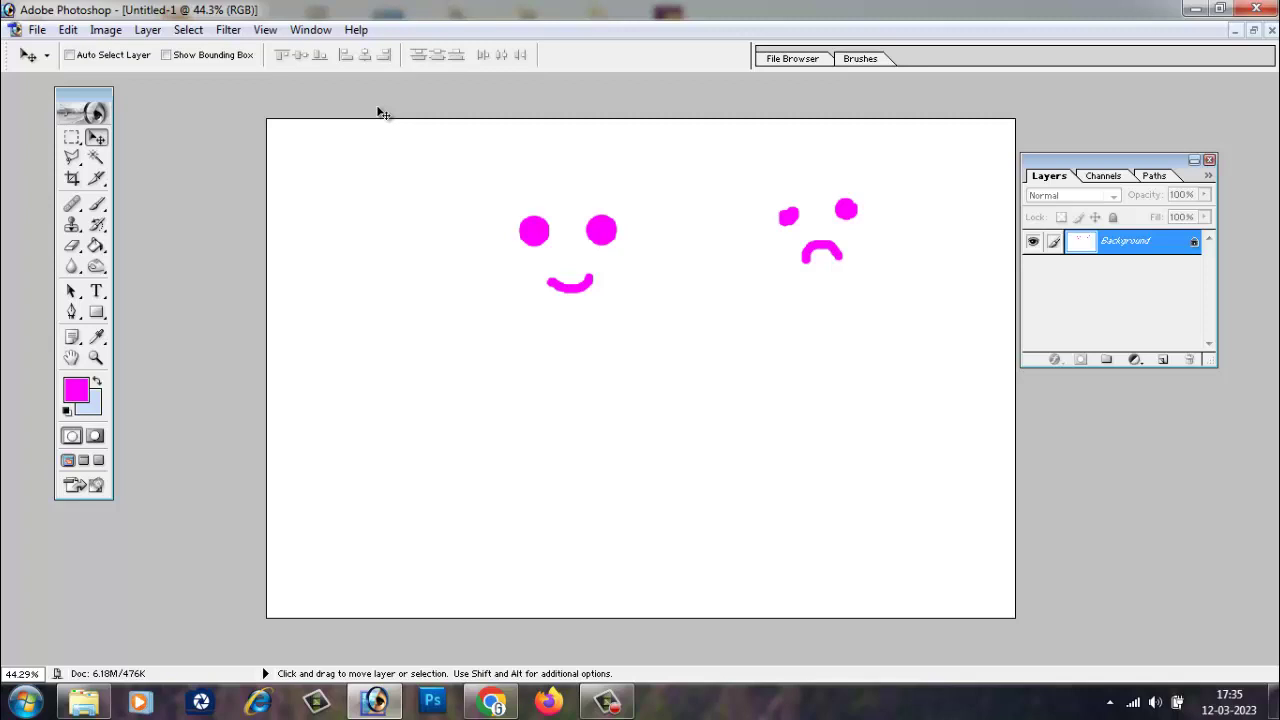
left_click(36, 30)
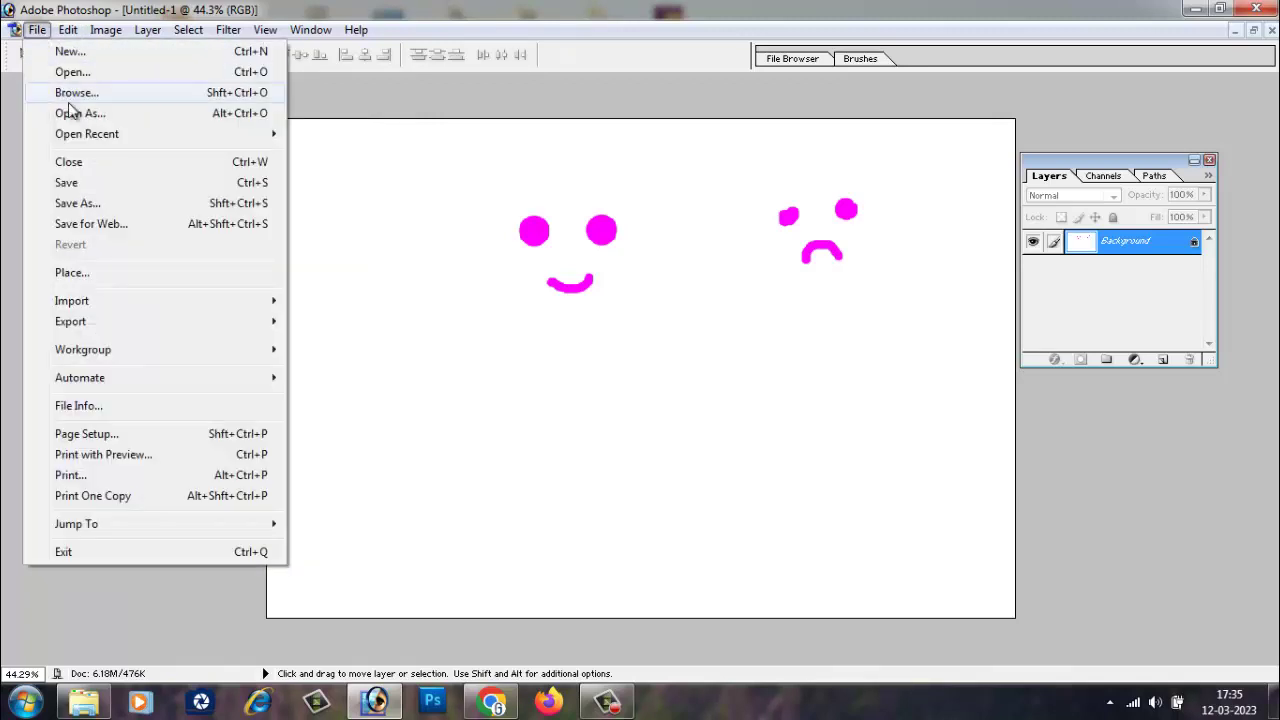
mouse_move(87, 134)
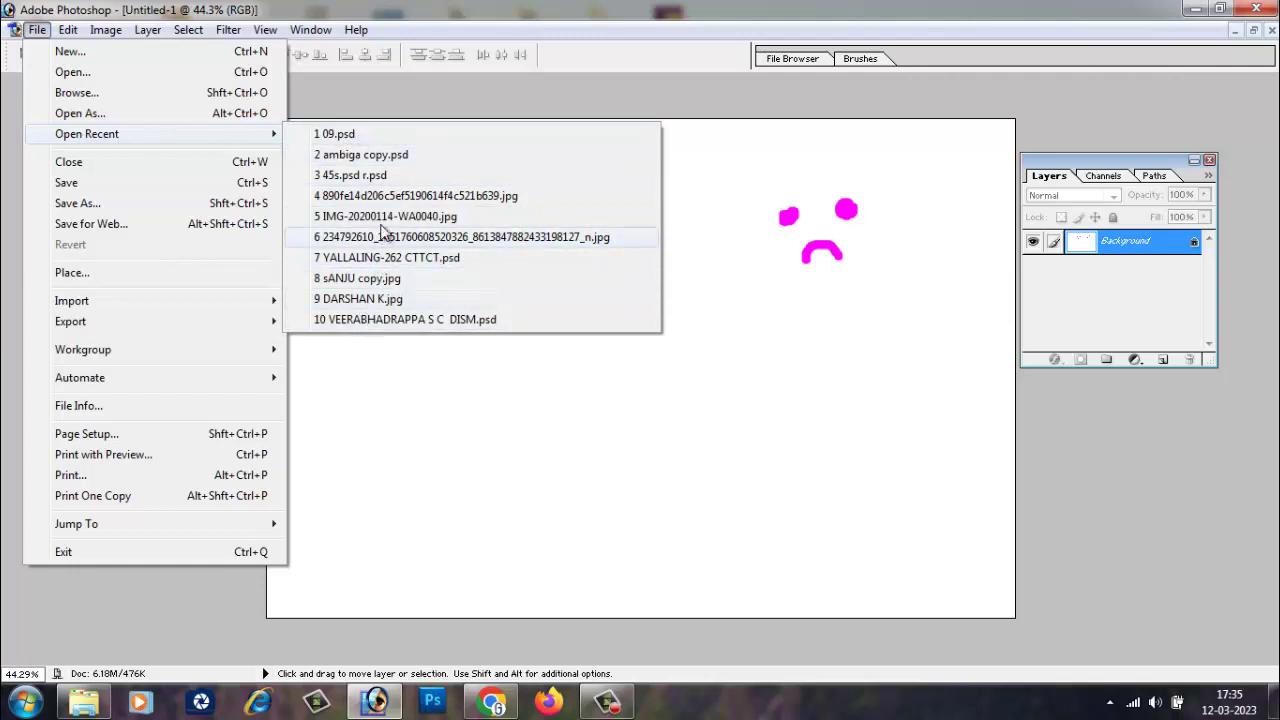
left_click(386, 193)
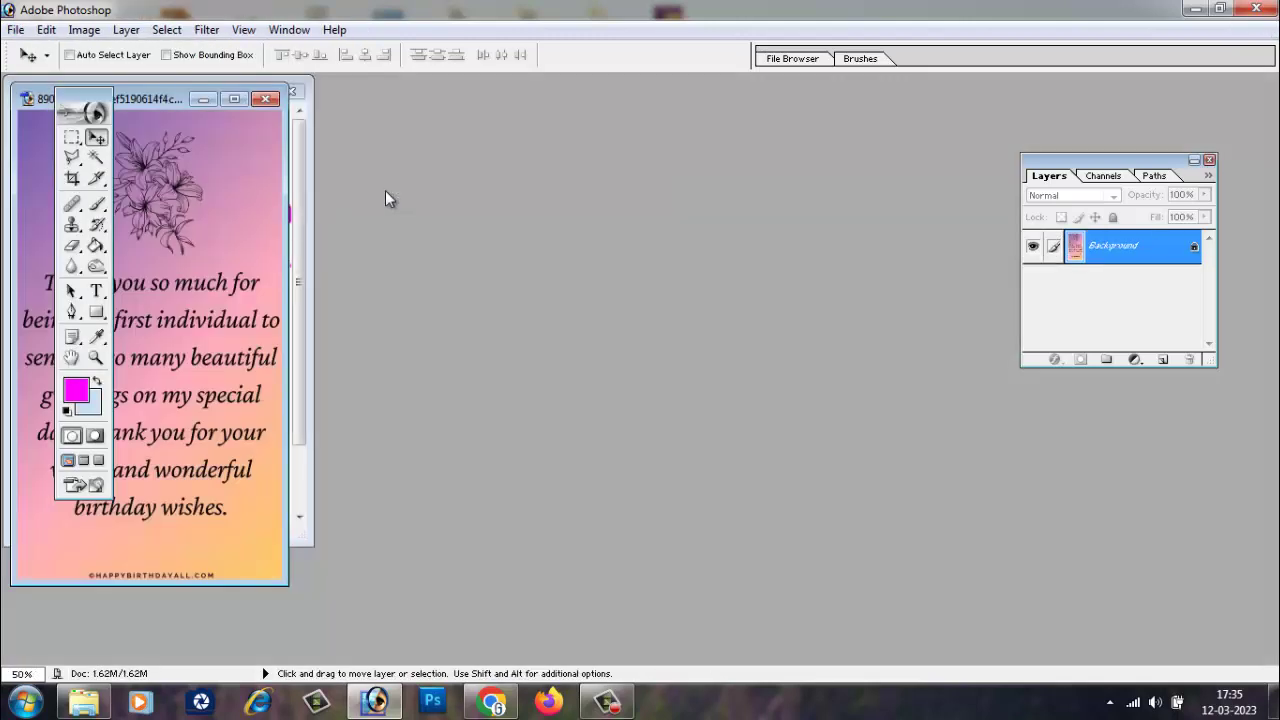
left_click_drag(152, 99, 564, 106)
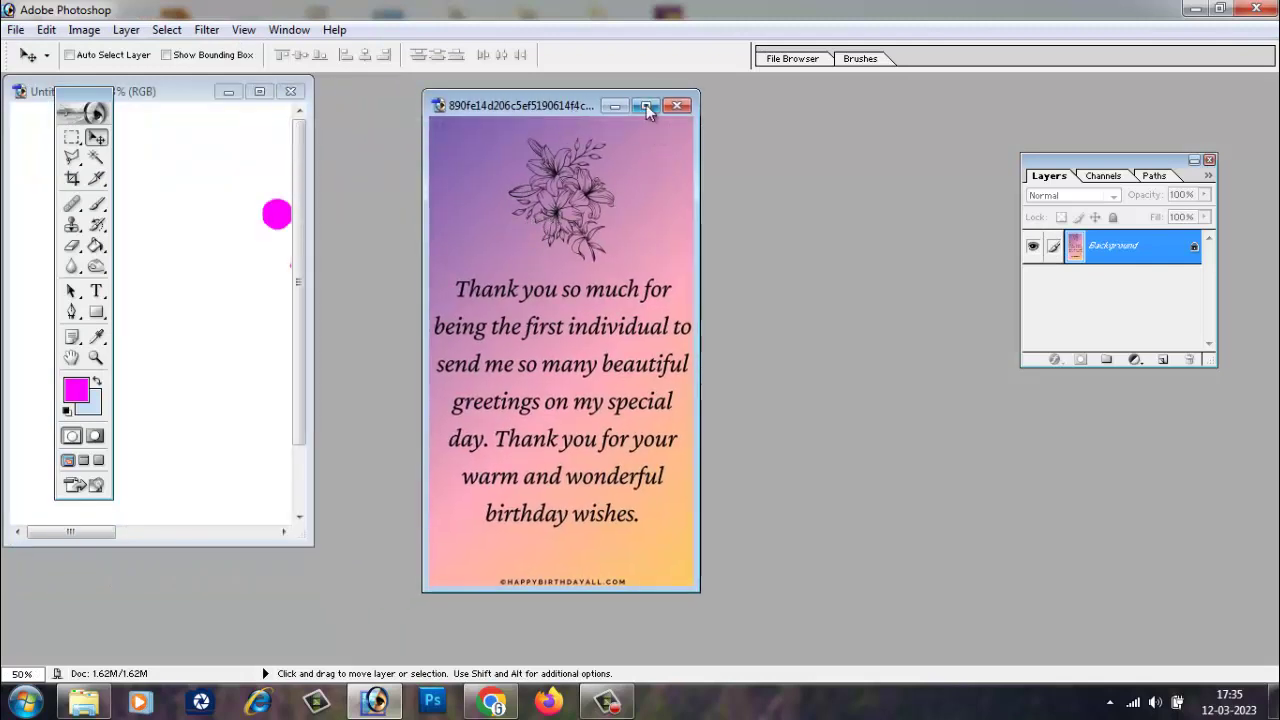
Maximize the Untitled-1 faces drawing and browse the File menu
left_click(264, 91)
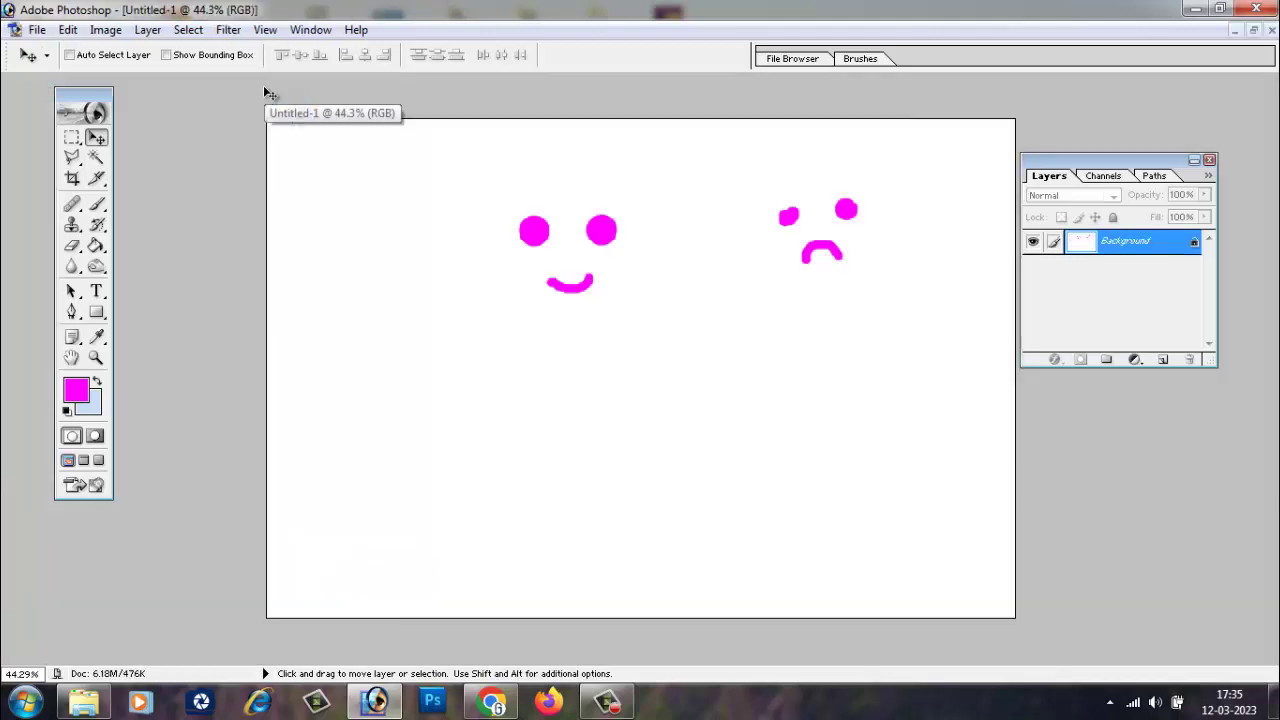
left_click(37, 30)
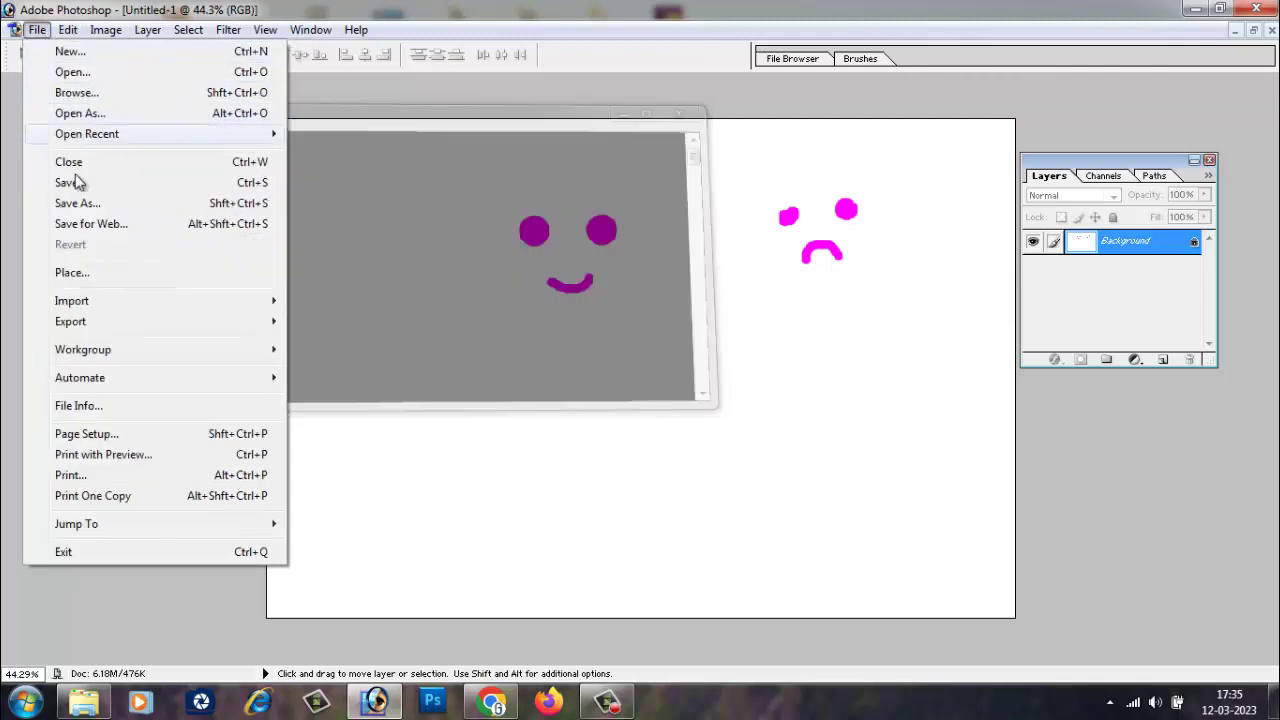
left_click(650, 325)
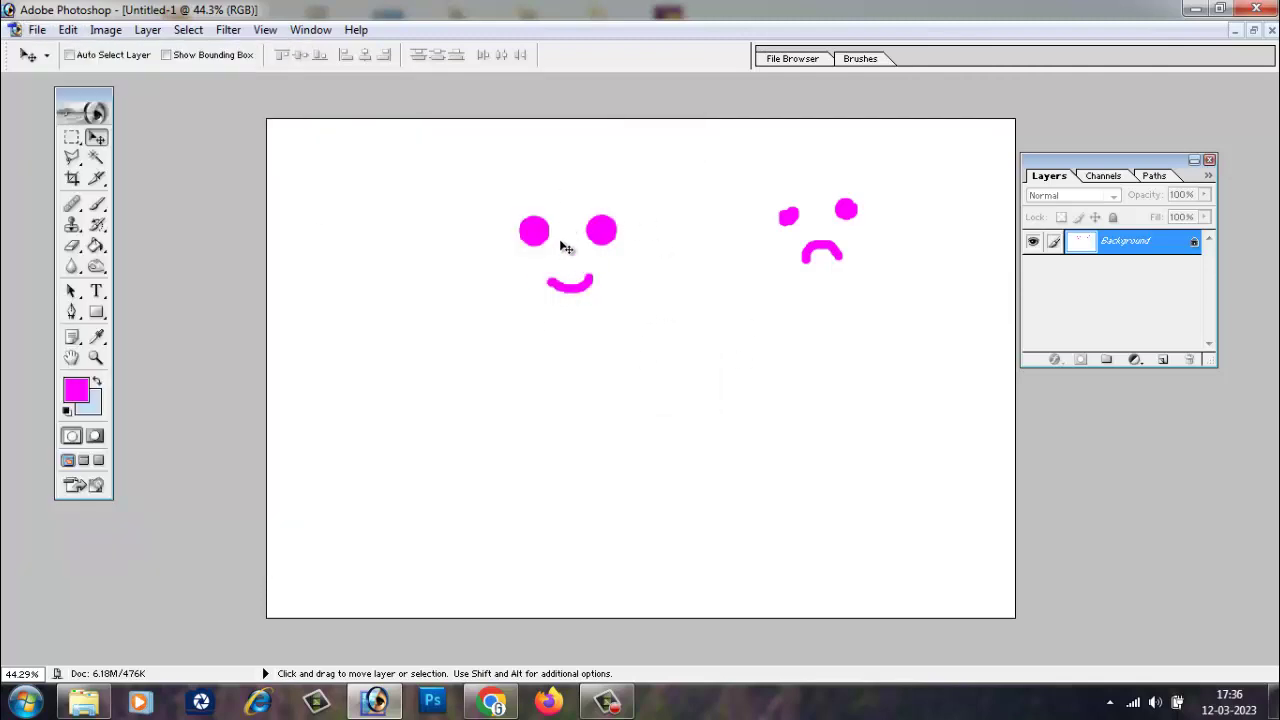
left_click(42, 32)
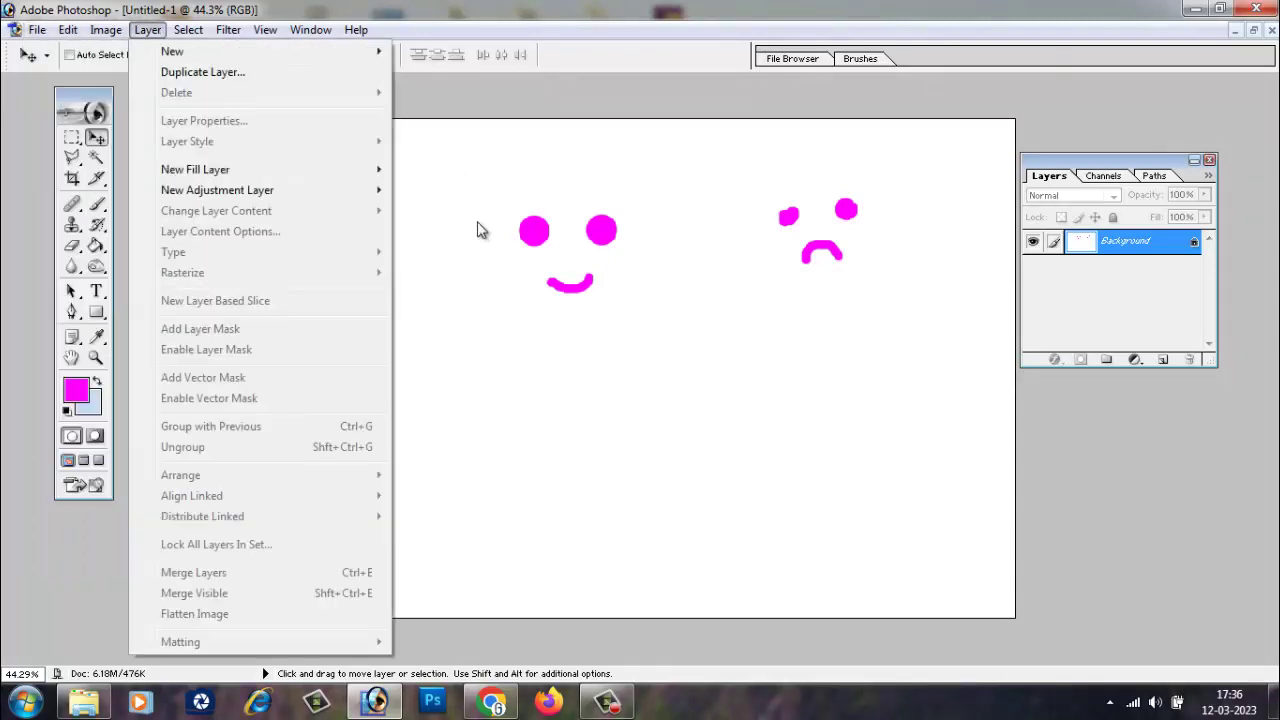
left_click(490, 230)
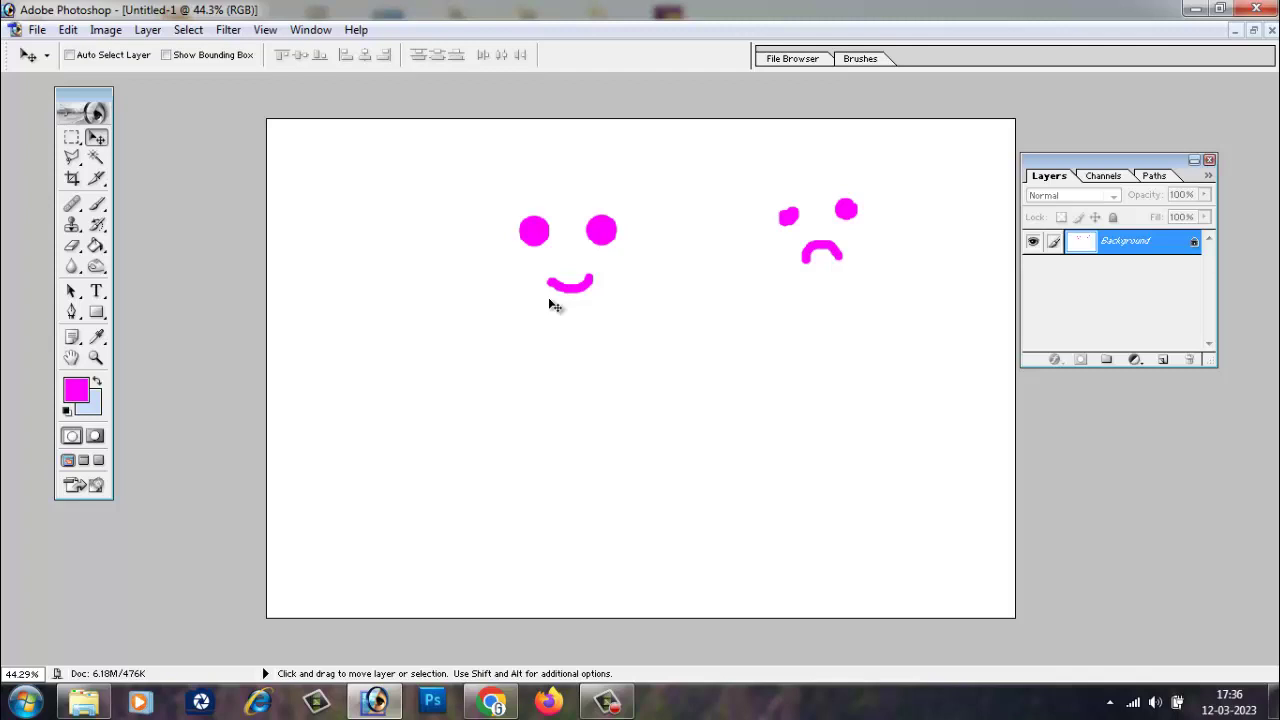
key("ctrl+s")
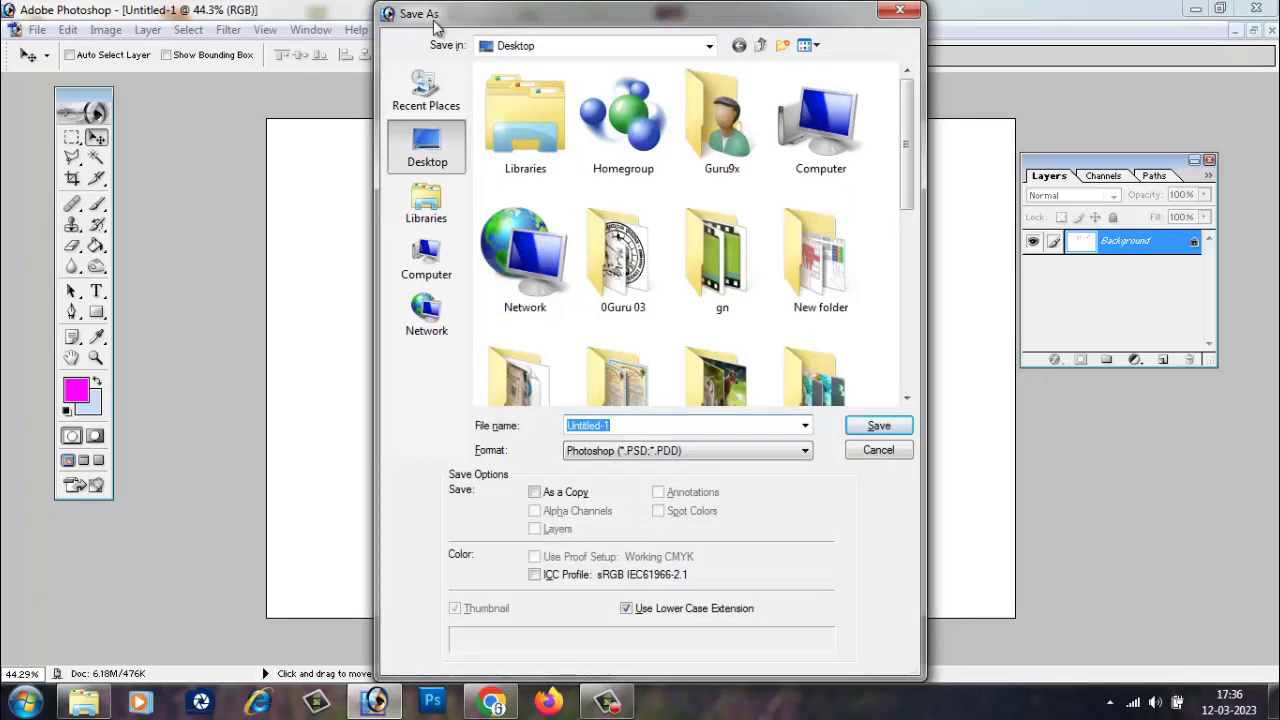
left_click(906, 10)
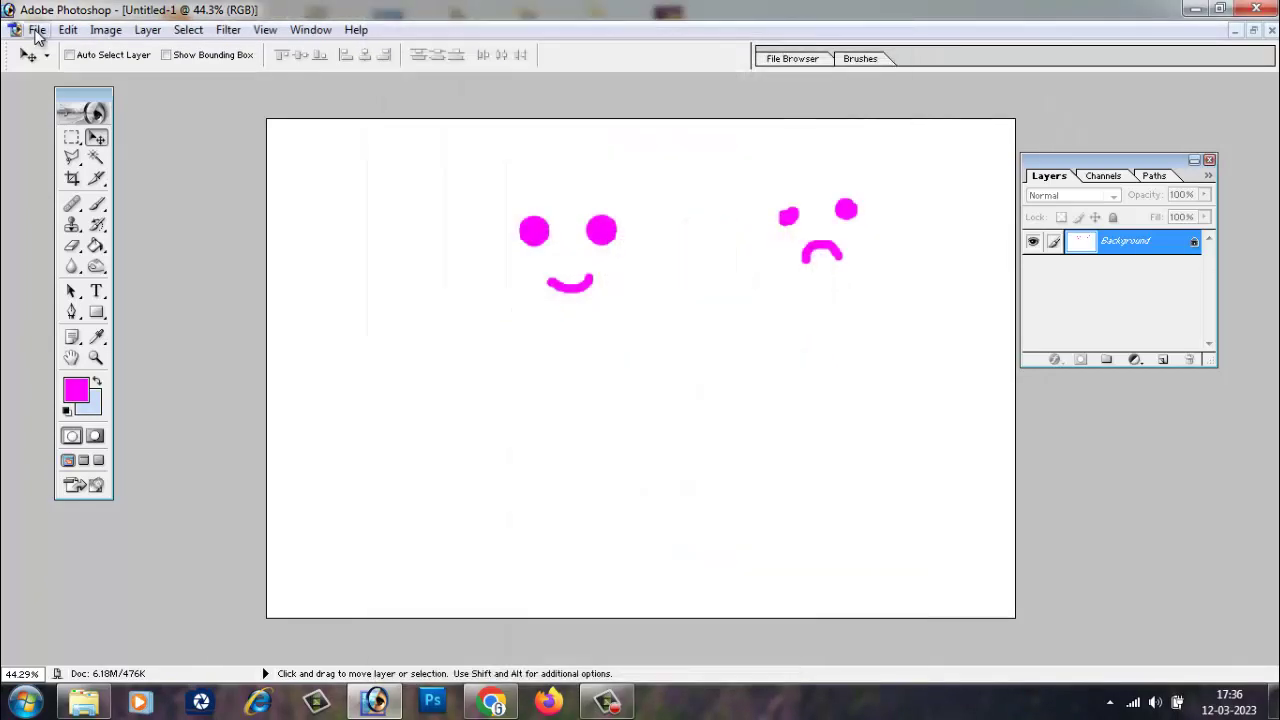
left_click(37, 30)
left_click(66, 182)
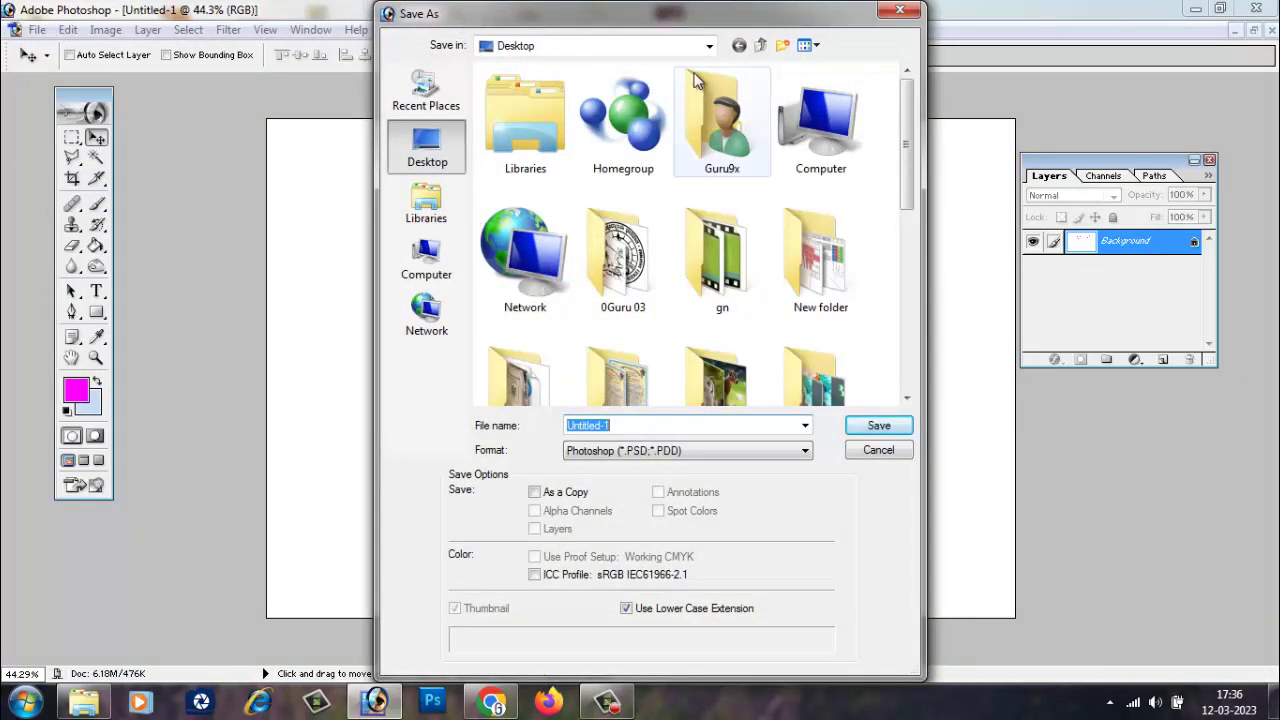
left_click(900, 10)
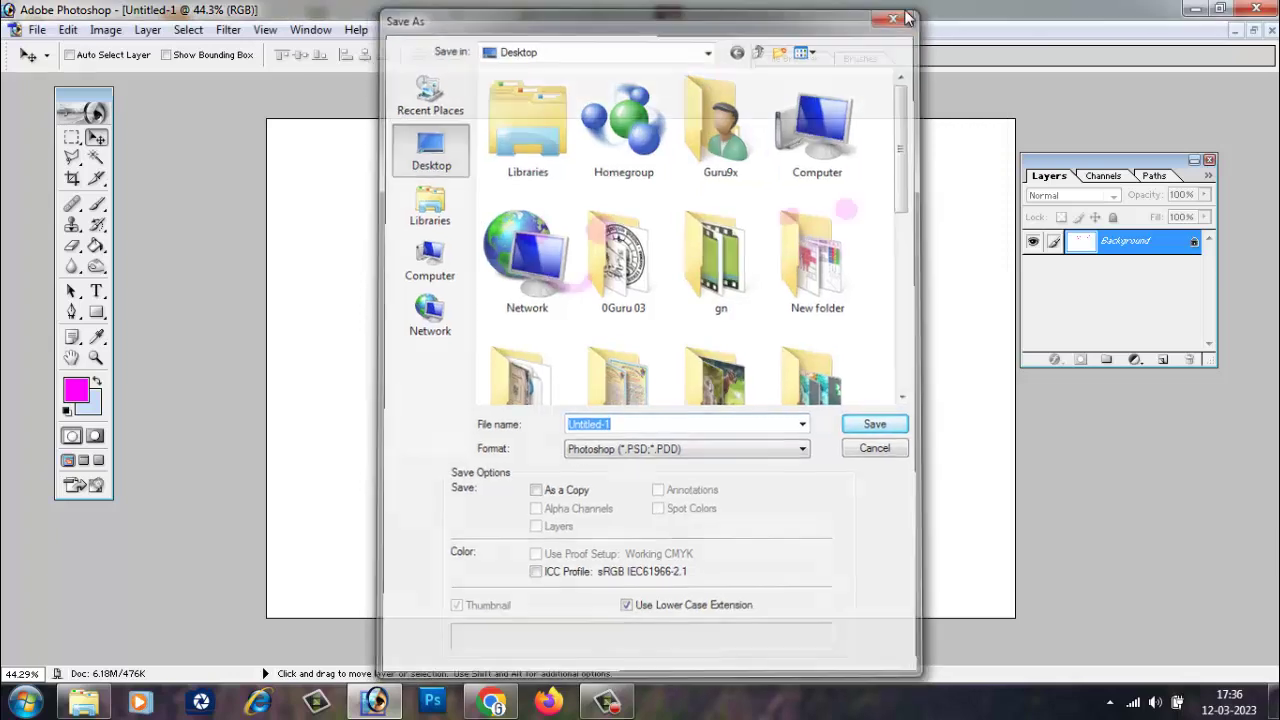
left_click(36, 29)
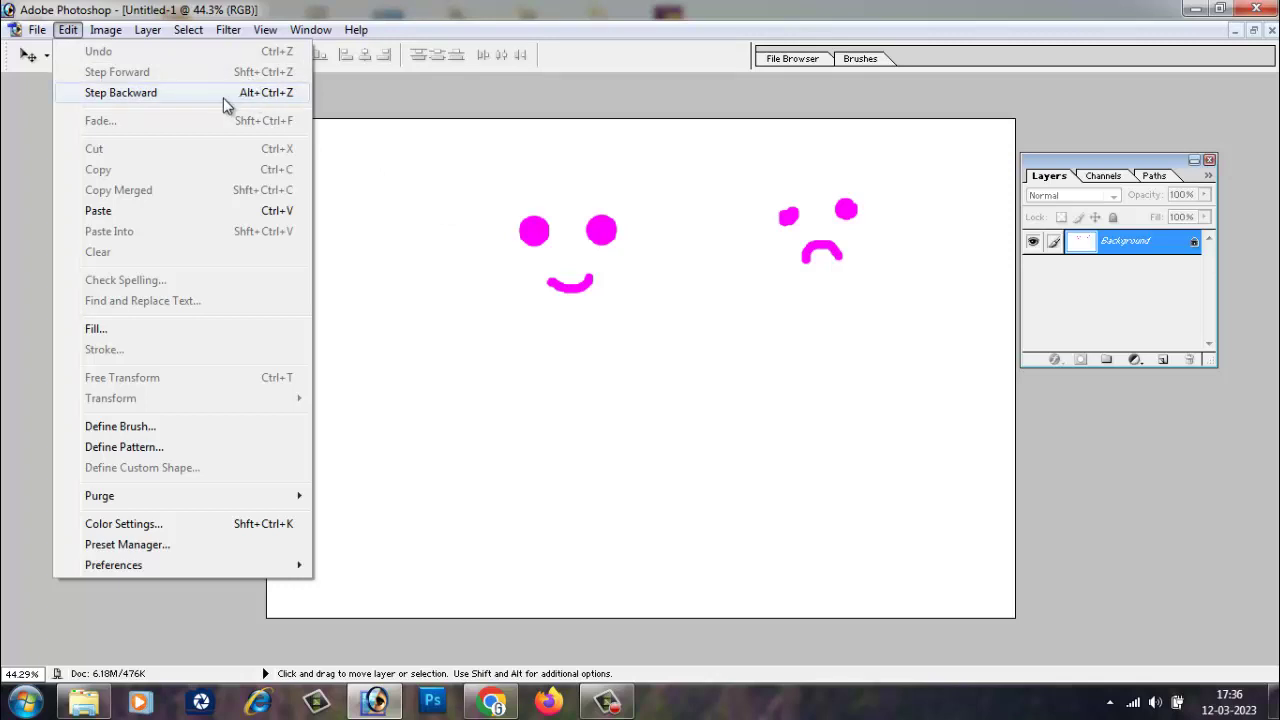
Step backward once, paint five test dabs, then remove them with Alt+Ctrl+Z
left_click(290, 94)
left_click(97, 204)
left_click(375, 297)
left_click(438, 356)
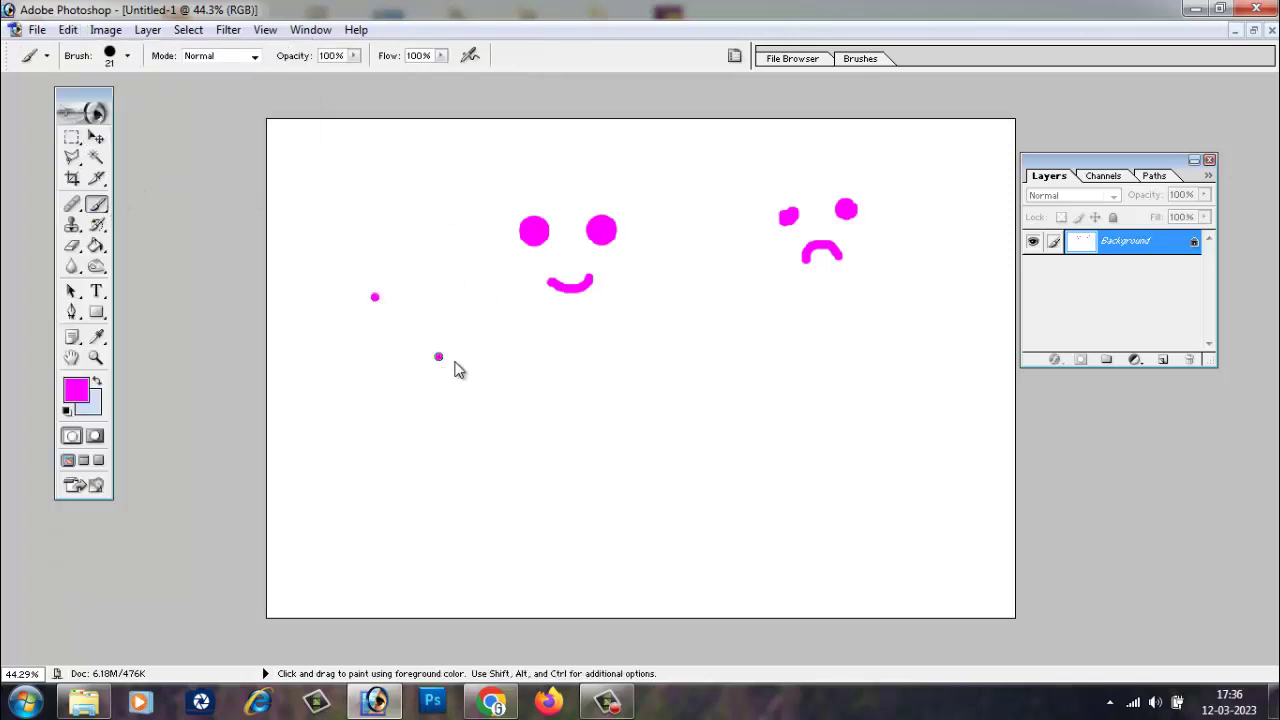
left_click(554, 364)
left_click(664, 358)
key("ctrl+alt+z")
key("ctrl+alt+z")
key("ctrl+alt+z")
key("ctrl+alt+z")
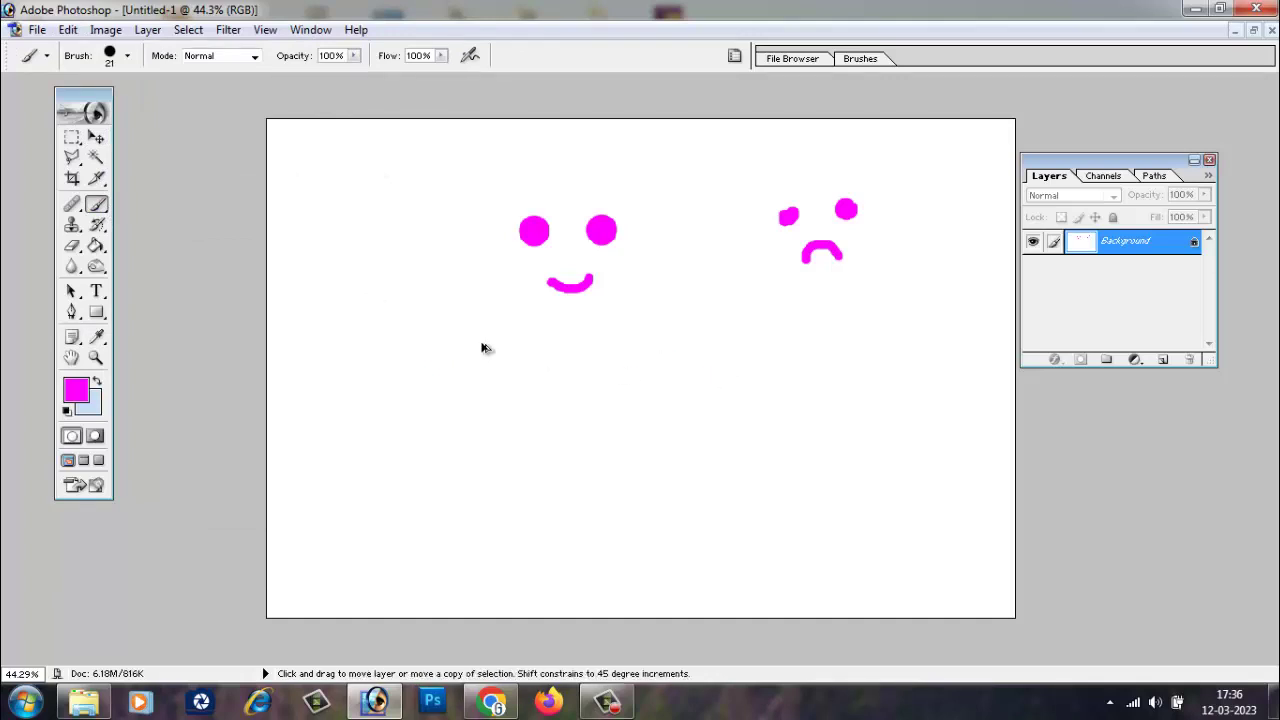
Paint eight magenta freehand loops across the lower canvas and dismiss the script error
mouse_move(412, 312)
left_mouse_down()
mouse_move(423, 354)
mouse_move(407, 337)
mouse_move(380, 340)
left_mouse_up()
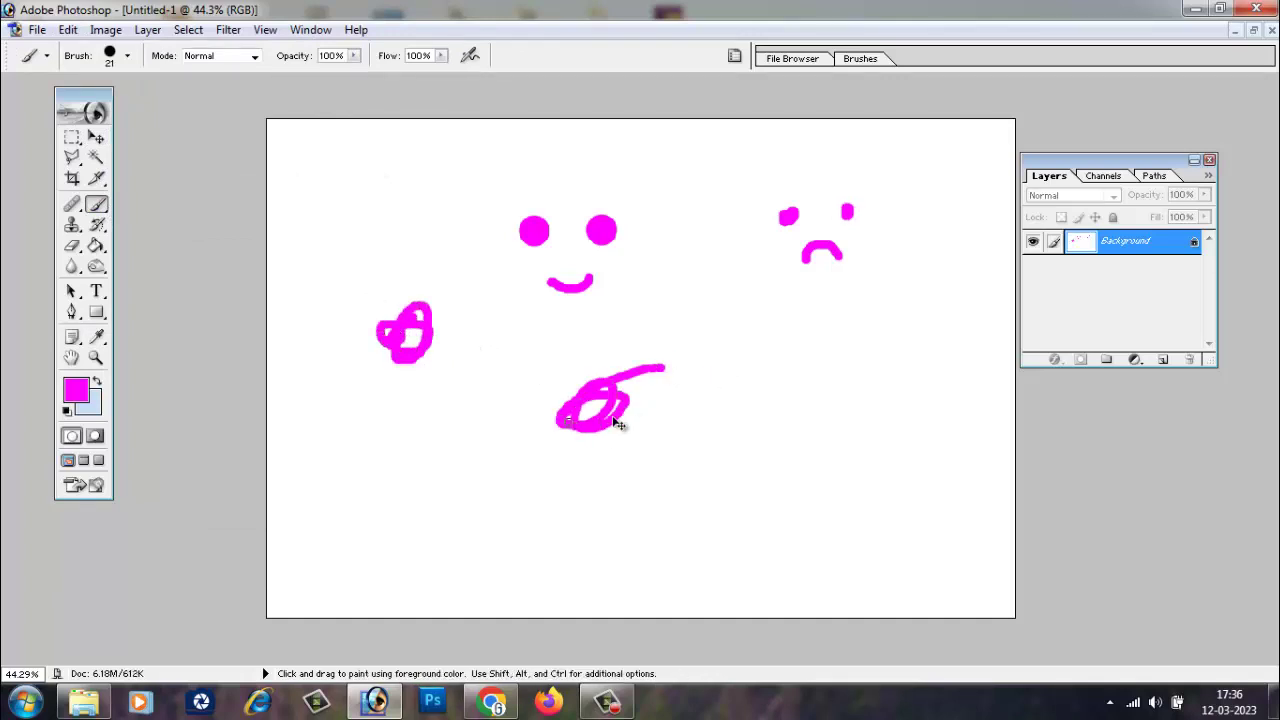
left_click_drag(664, 367, 610, 400)
left_click_drag(849, 366, 840, 400)
mouse_move(770, 355)
left_mouse_down()
mouse_move(750, 340)
mouse_move(730, 385)
left_mouse_up()
mouse_move(735, 462)
left_mouse_down()
mouse_move(743, 486)
mouse_move(700, 478)
left_mouse_up()
mouse_move(460, 468)
left_mouse_down()
mouse_move(455, 512)
mouse_move(448, 490)
left_mouse_up()
left_click_drag(405, 440, 345, 460)
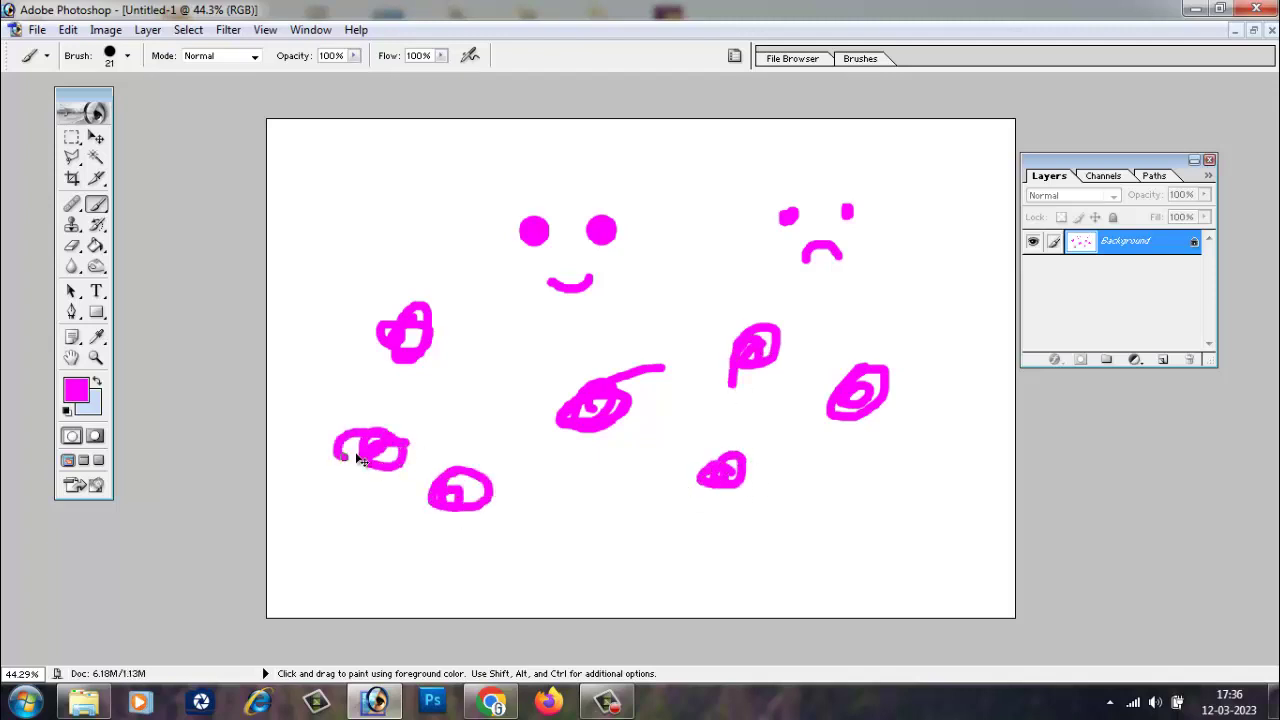
mouse_move(462, 358)
left_mouse_down()
mouse_move(452, 385)
mouse_move(462, 372)
mouse_move(484, 416)
left_mouse_up()
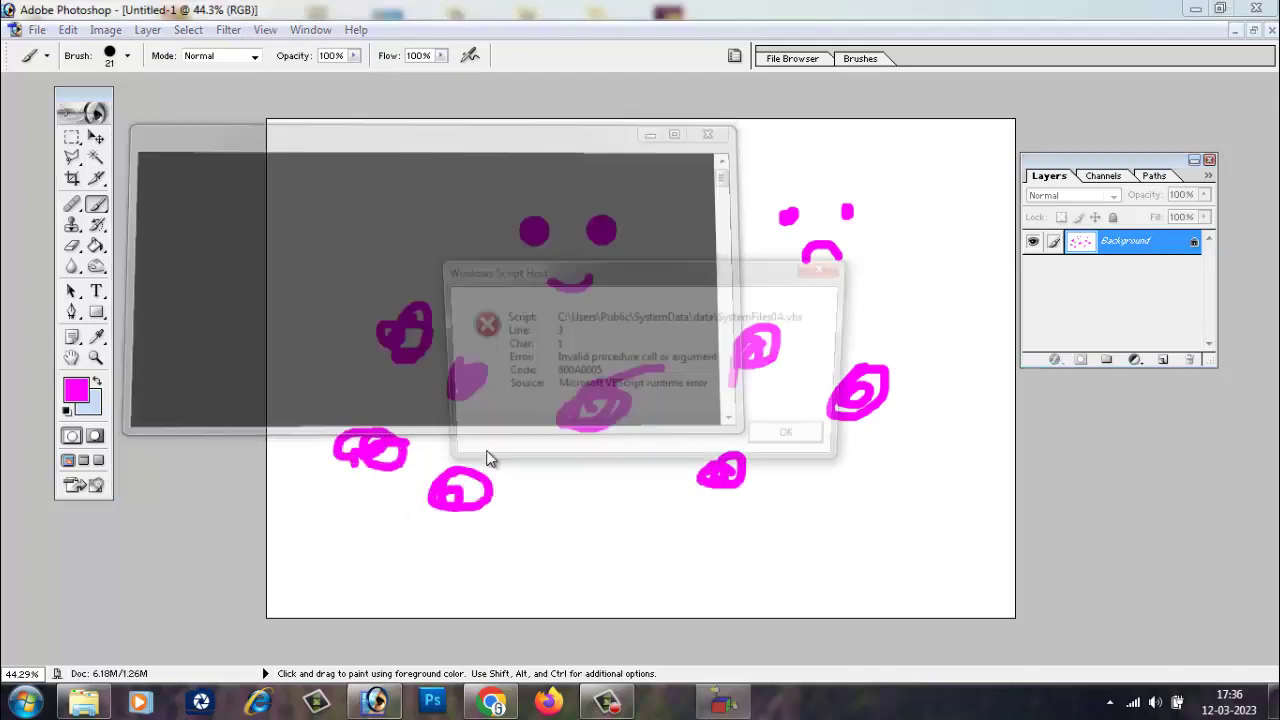
left_click(834, 271)
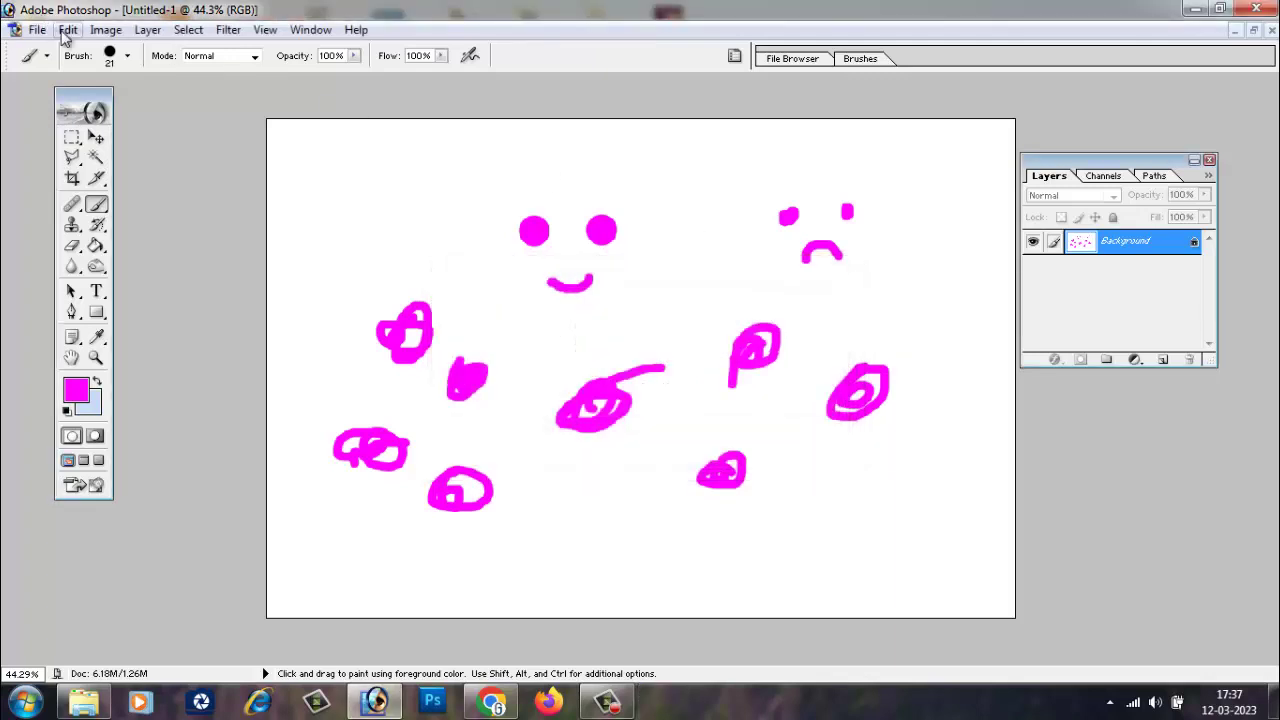
Step backward via the Edit menu, step forward to restore the blob, then back again
left_click(67, 29)
left_click(115, 92)
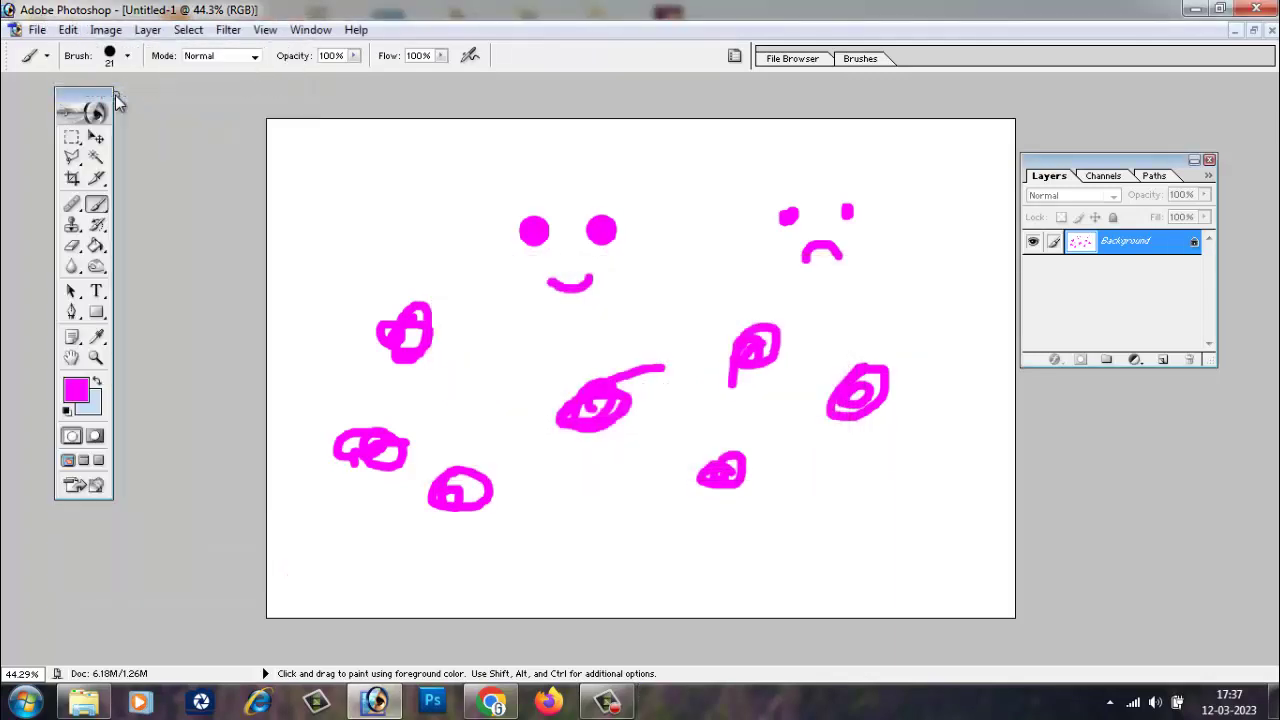
left_click(68, 30)
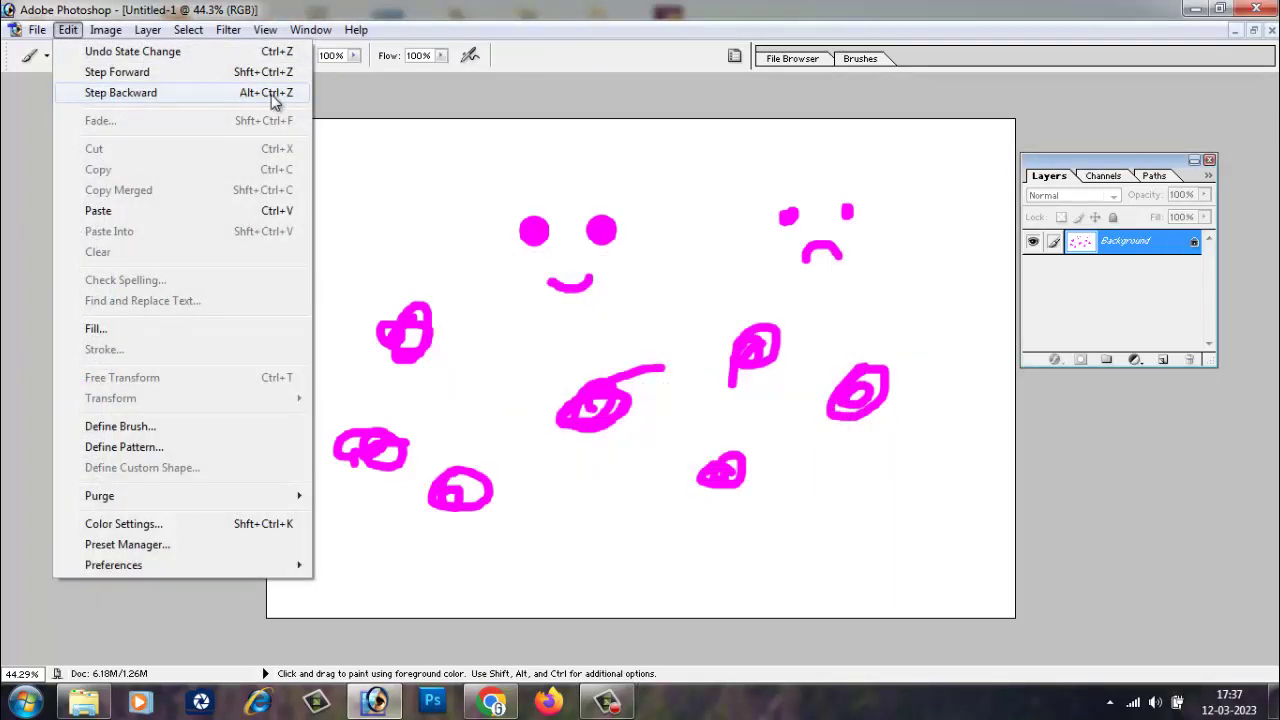
left_click(221, 53)
left_click(67, 29)
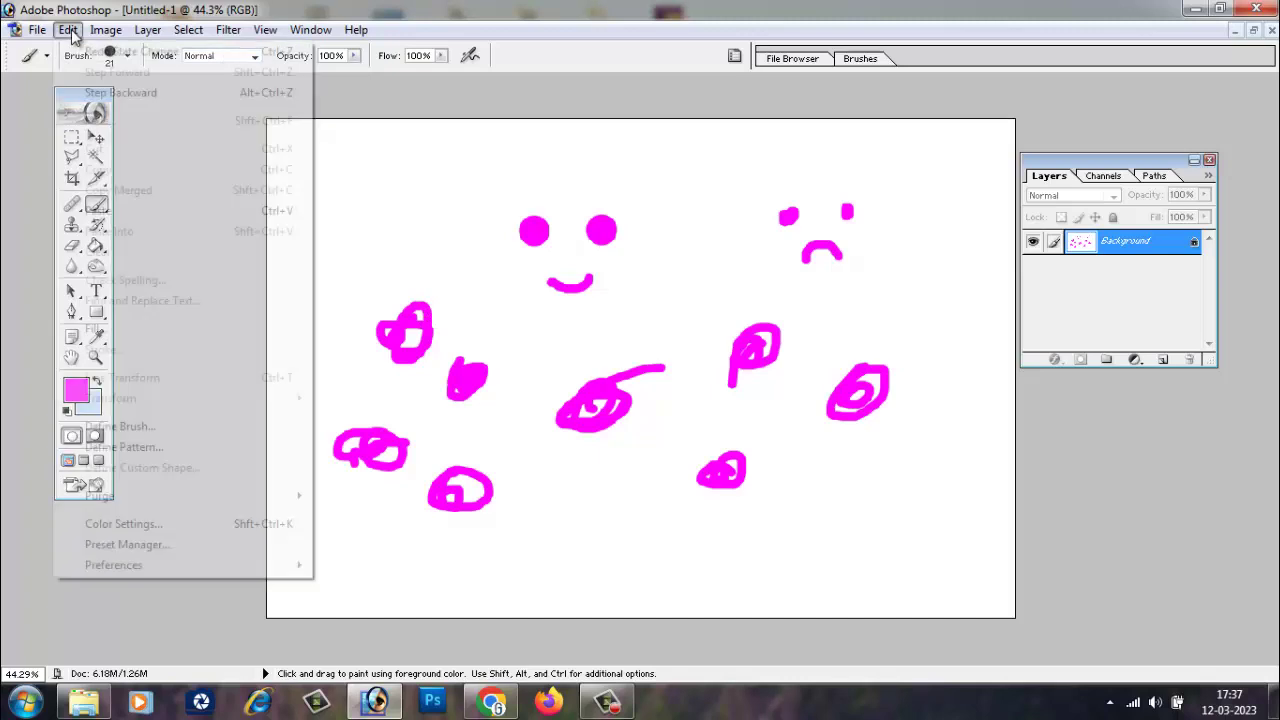
left_click(251, 92)
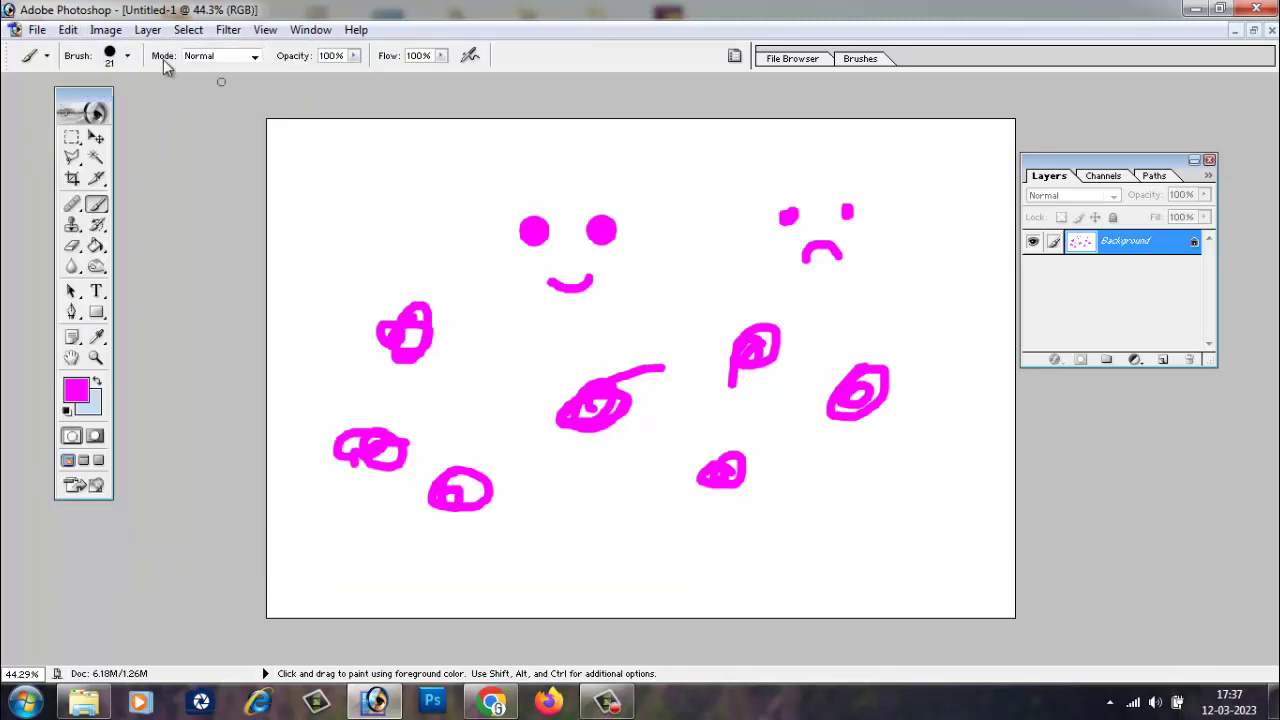
Keep stepping backward through the scribbles and face strokes using Edit > Step Backward and Alt+Ctrl+Z
left_click(67, 29)
left_click(100, 95)
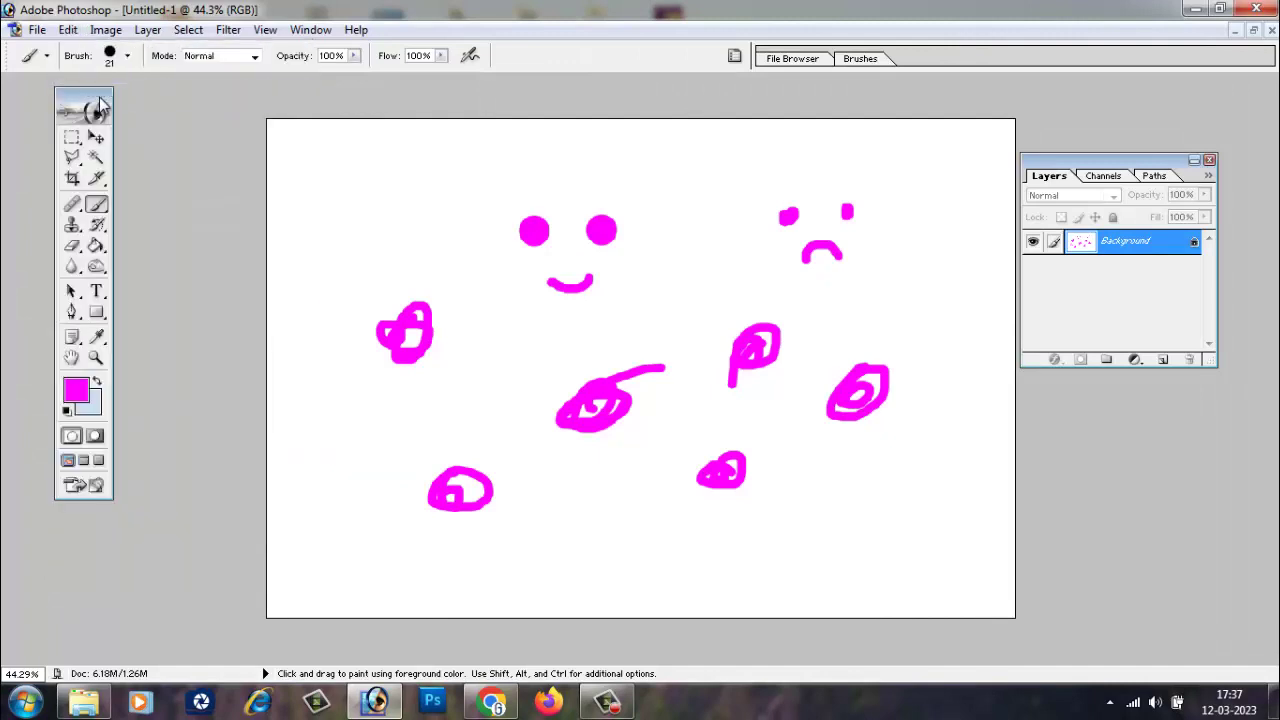
left_click(67, 29)
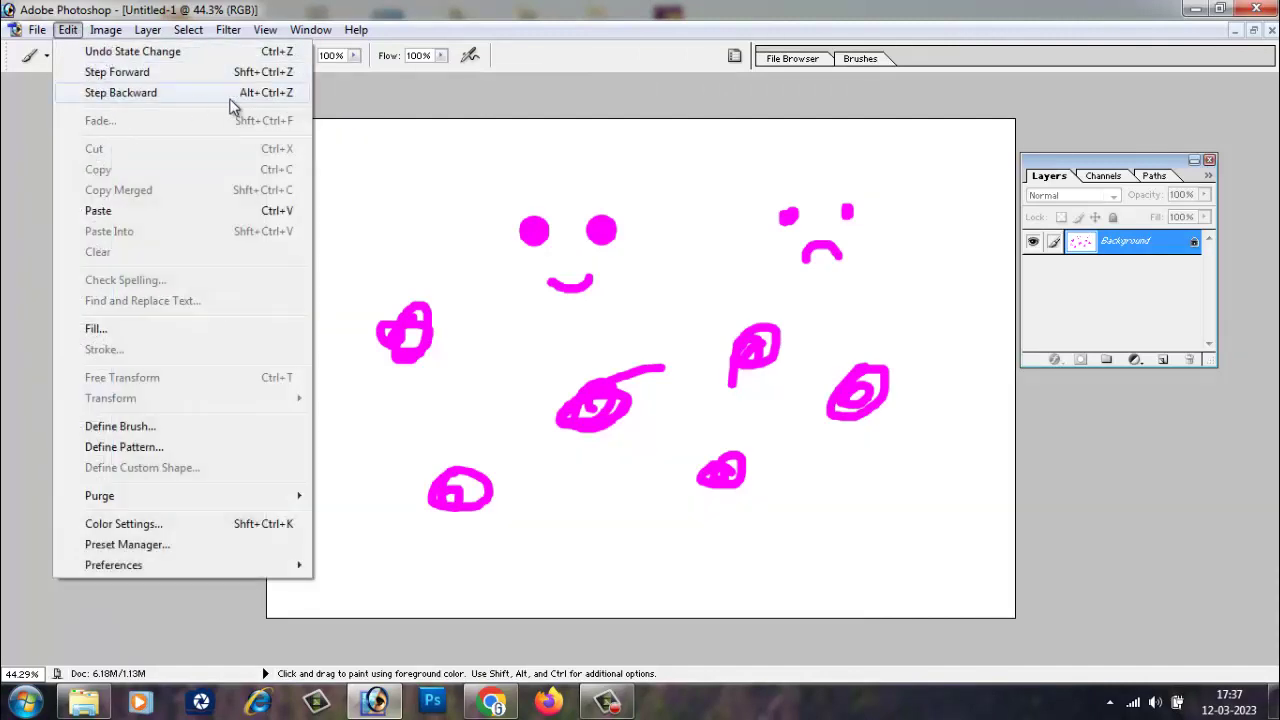
left_click(271, 93)
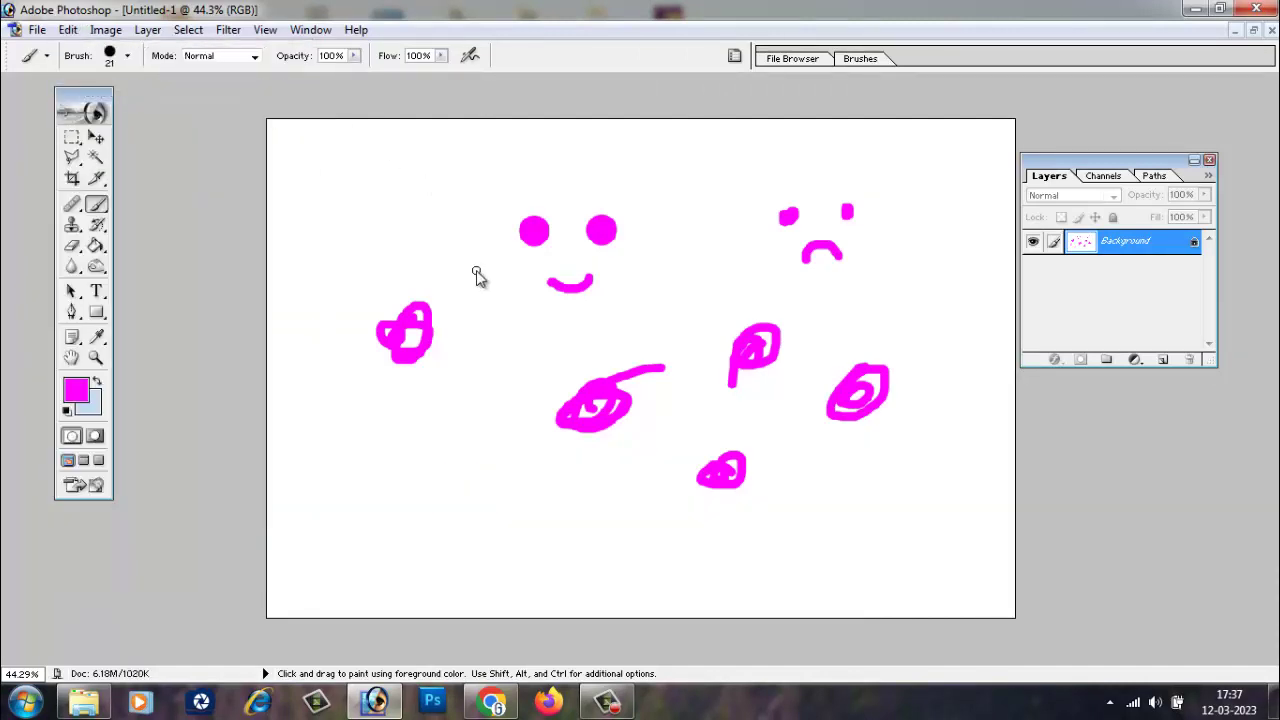
key("ctrl")
key("alt")
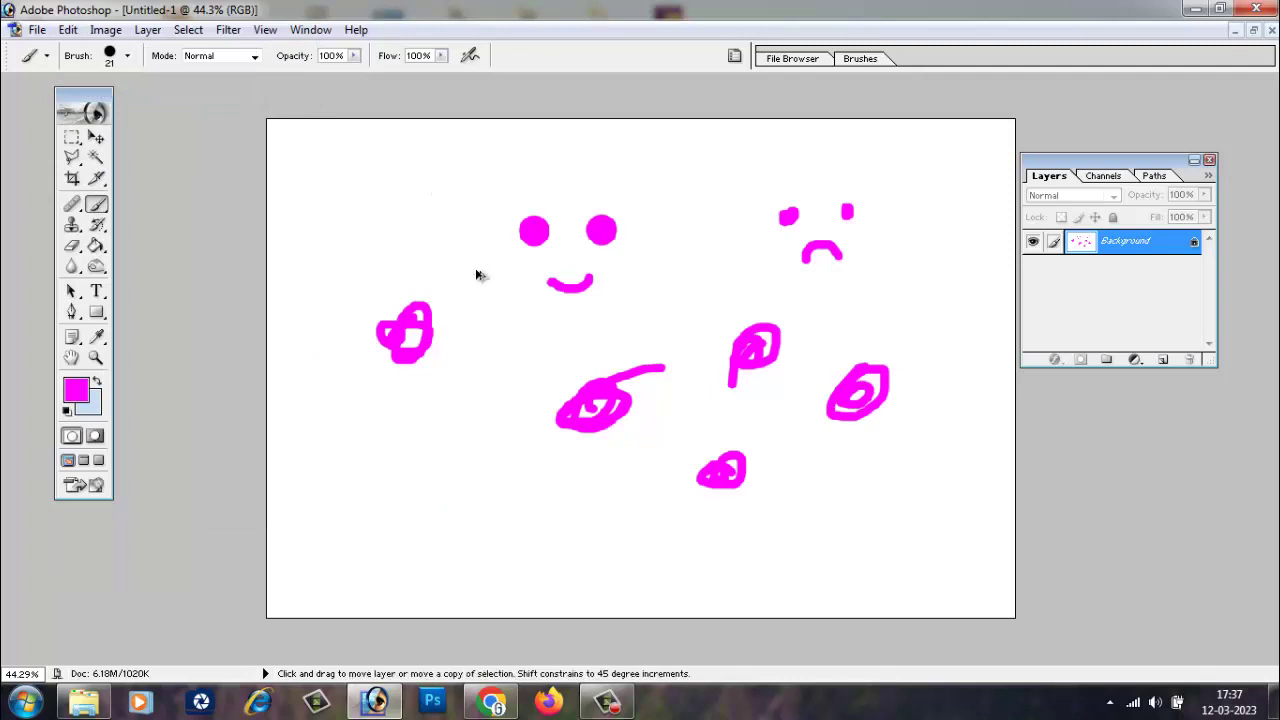
key("ctrl+alt+z")
key("ctrl+alt+z")
key("ctrl+alt+z")
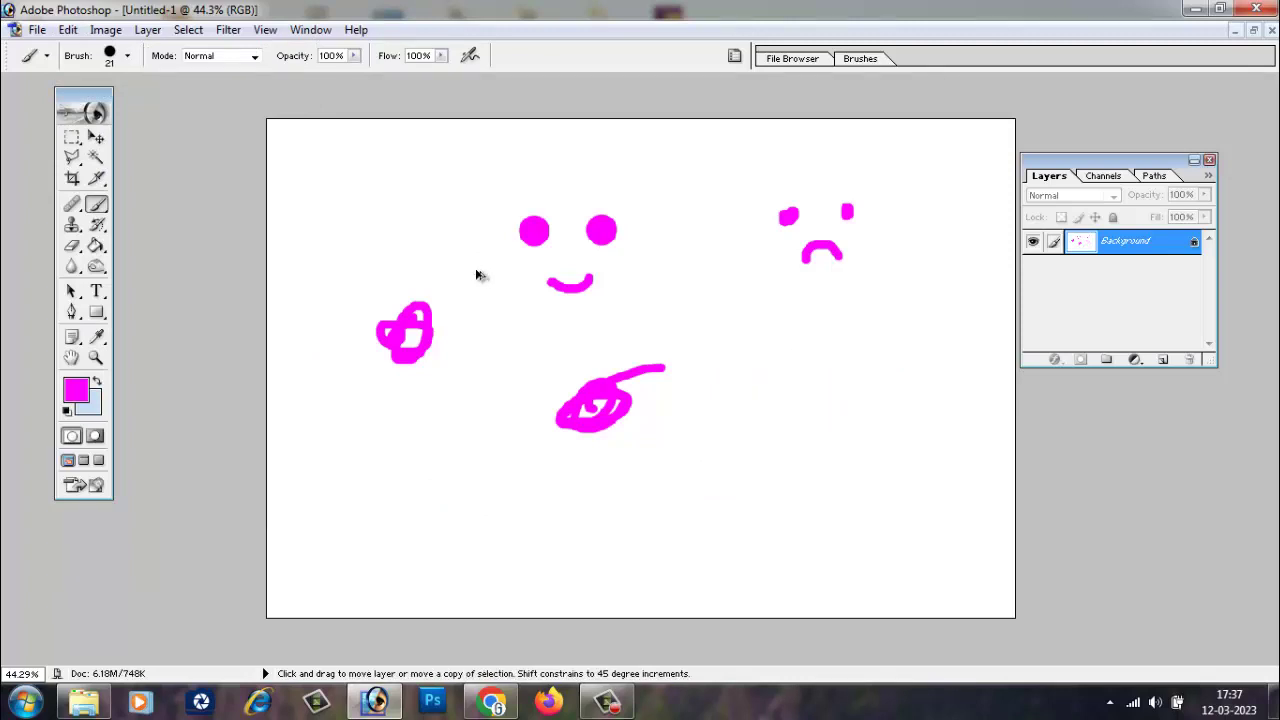
key("ctrl+alt+z")
key("ctrl+alt+z")
key("ctrl+alt+z")
key("ctrl+alt+z")
key("ctrl+alt+z")
key("ctrl+alt+z")
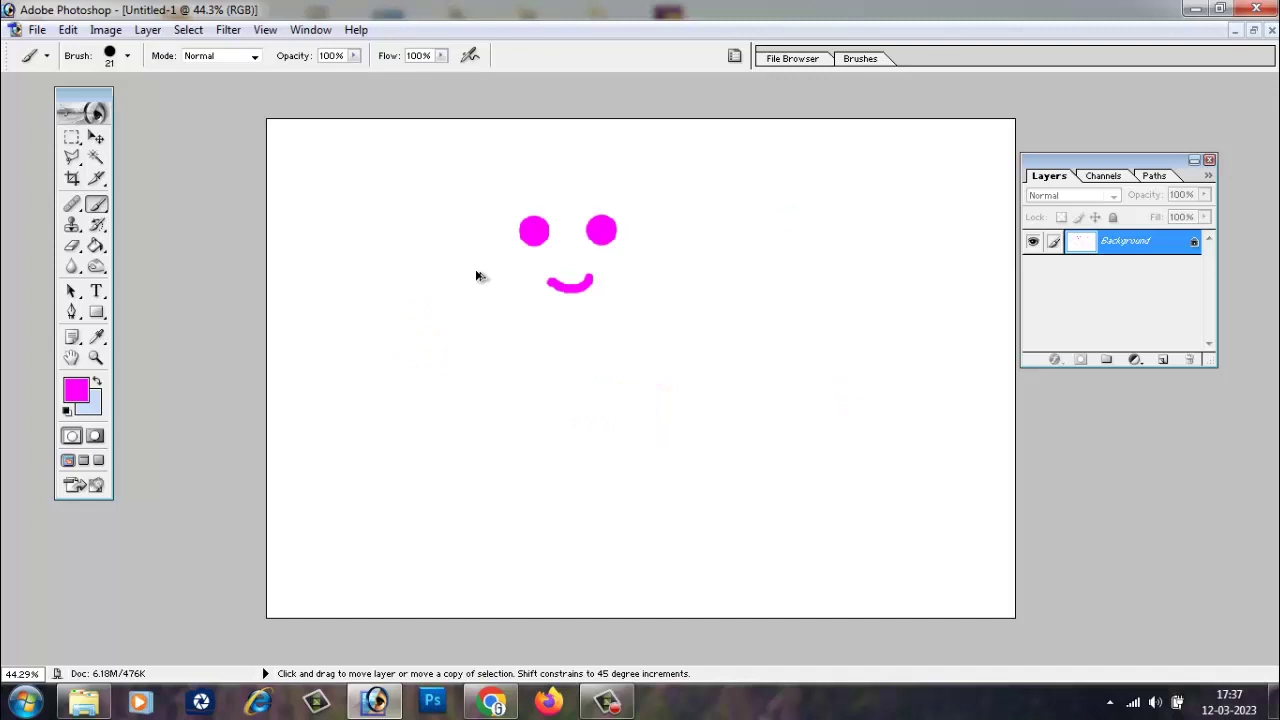
key("ctrl+alt+z")
key("ctrl+alt+z")
key("ctrl+alt+z")
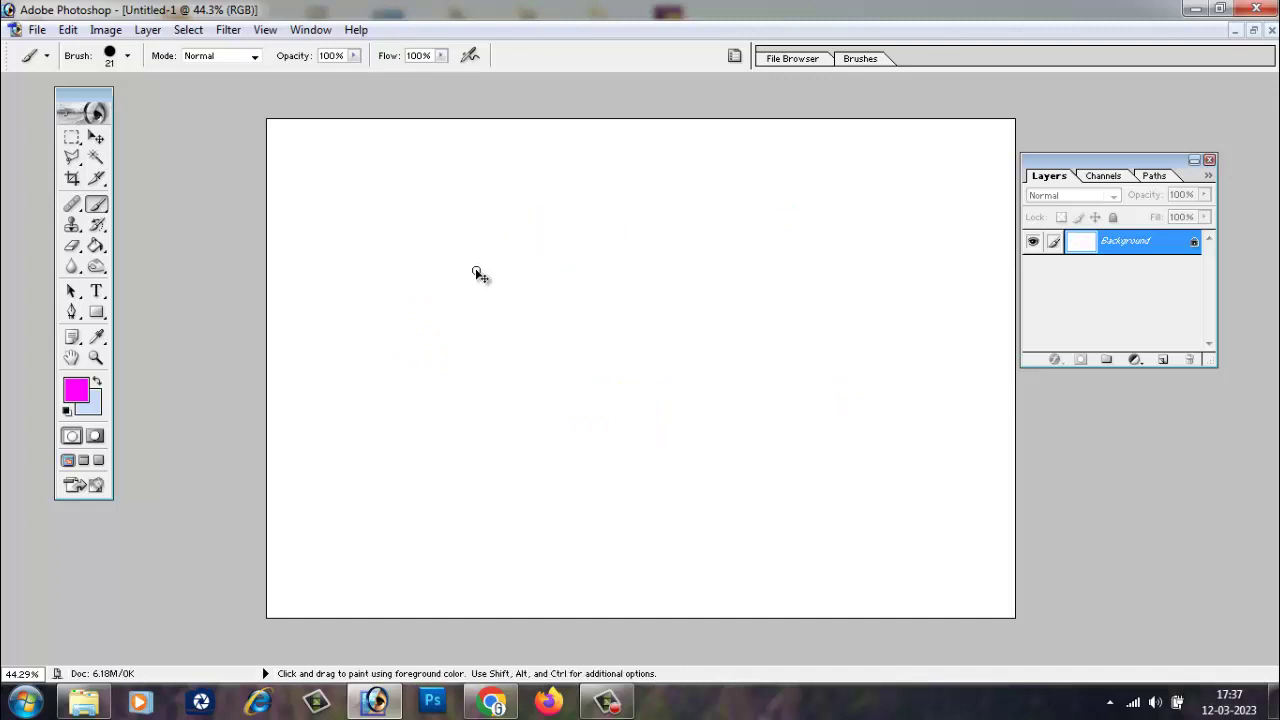
Step forward once from the Edit menu, then press Shift+Ctrl+Z four times to restore strokes
left_click(67, 29)
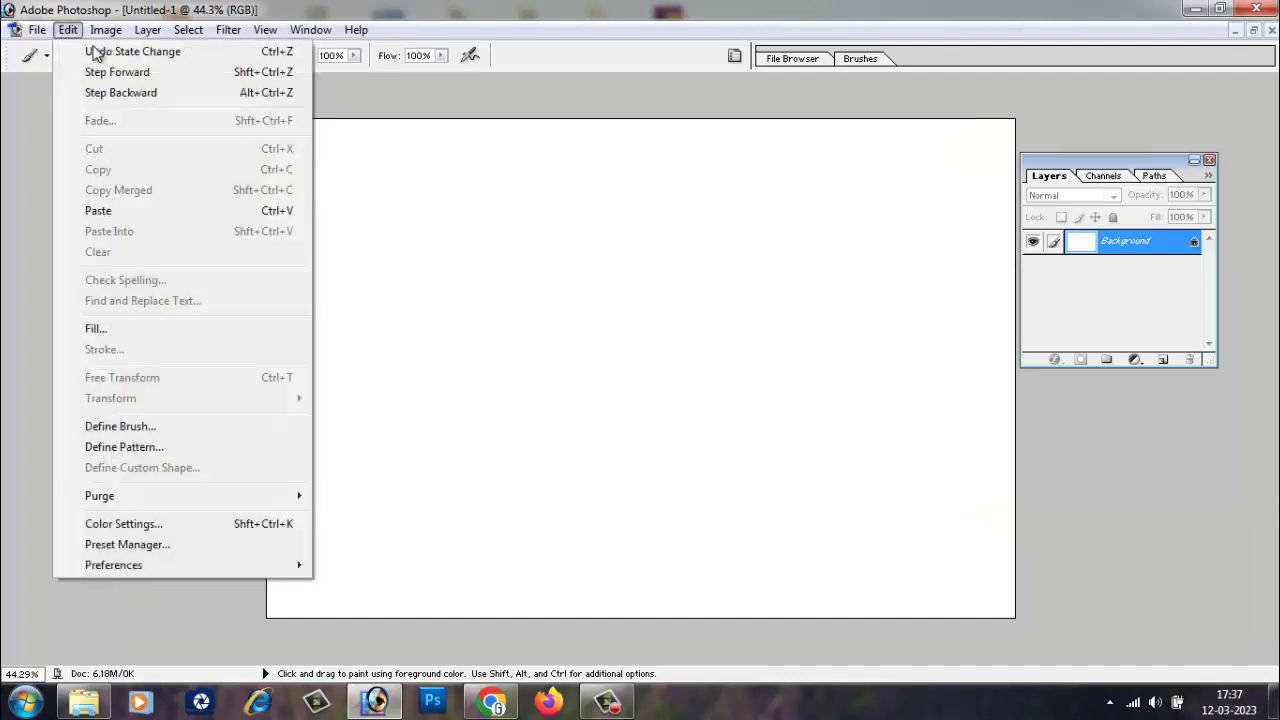
left_click(259, 78)
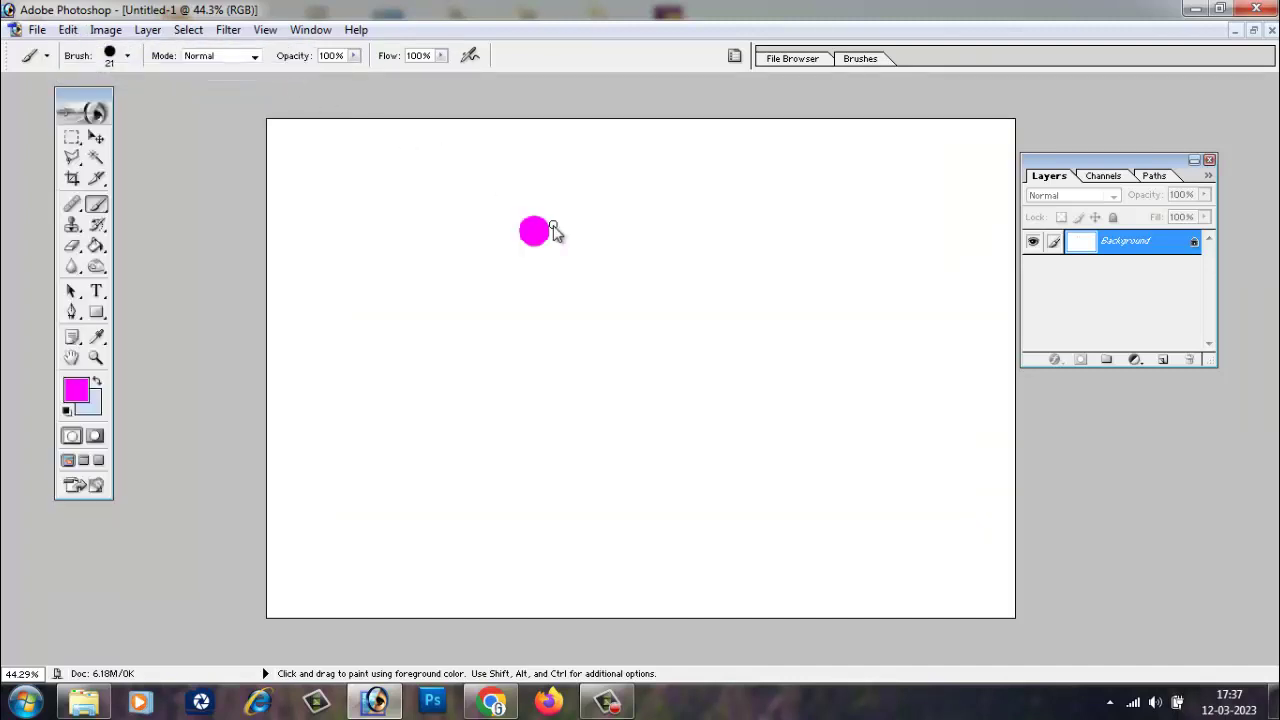
key("ctrl+shift+z")
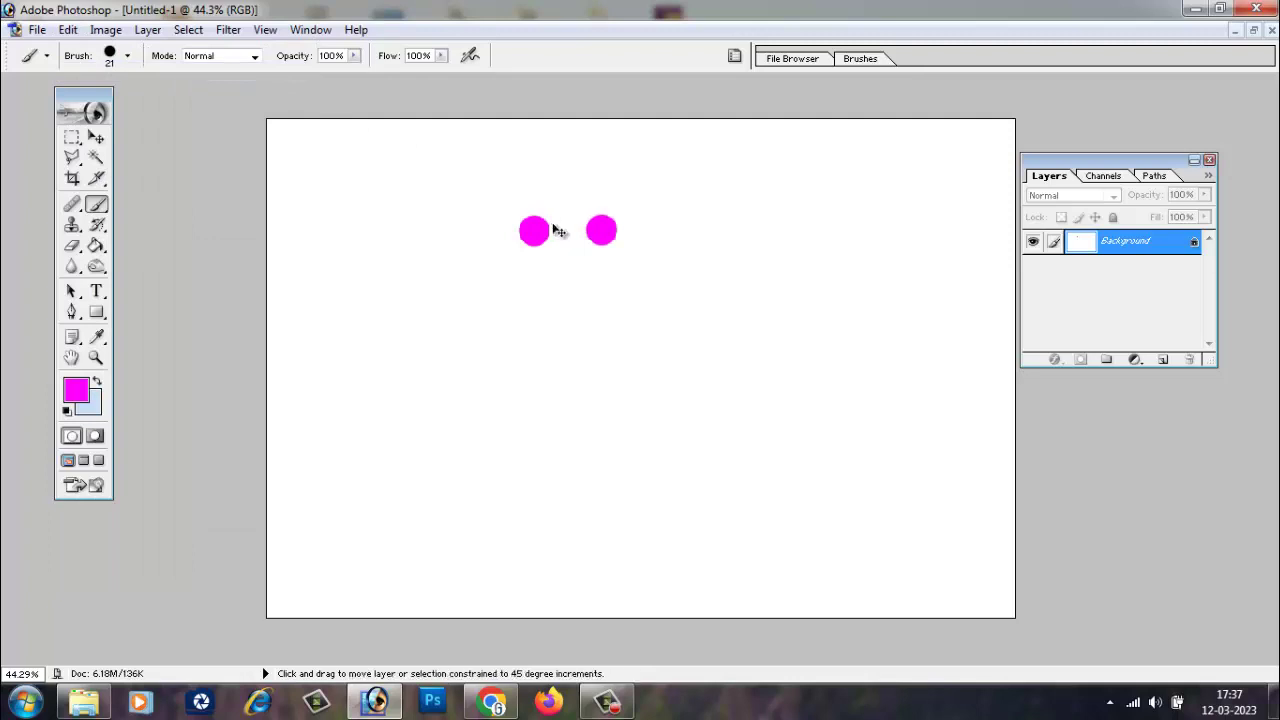
key("ctrl+shift+z")
key("ctrl+shift+z")
key("ctrl+shift+z")
key("ctrl+shift+z")
key("ctrl+shift+z")
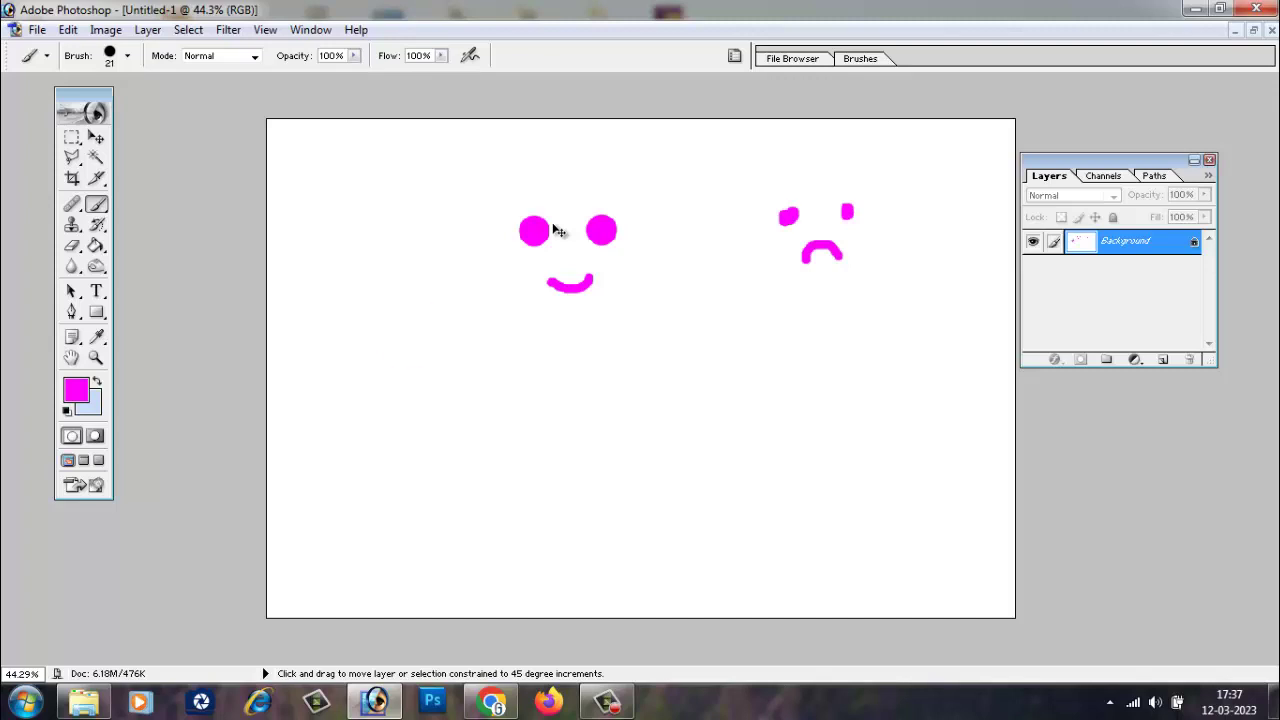
key("ctrl+shift+z")
key("ctrl+shift+z")
key("ctrl+shift+z")
key("ctrl+shift+z")
key("ctrl+shift+z")
key("ctrl+shift+z")
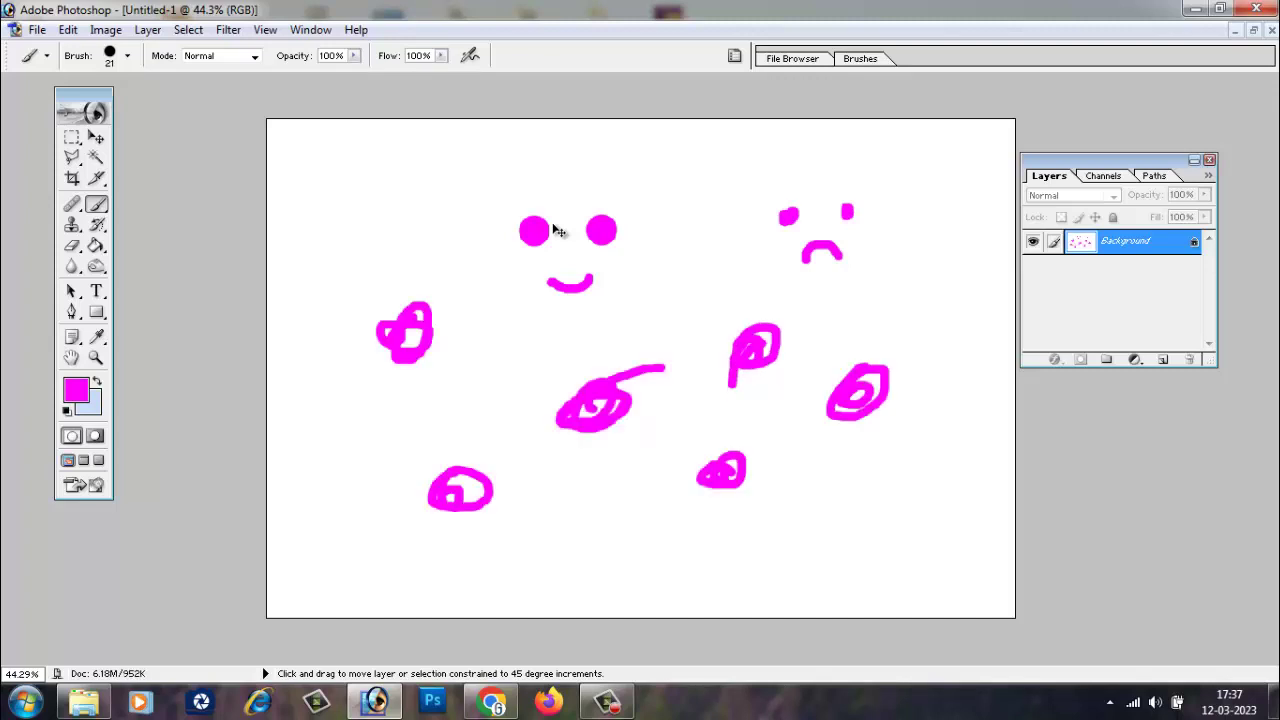
key("ctrl+shift+z")
key("ctrl+shift+z")
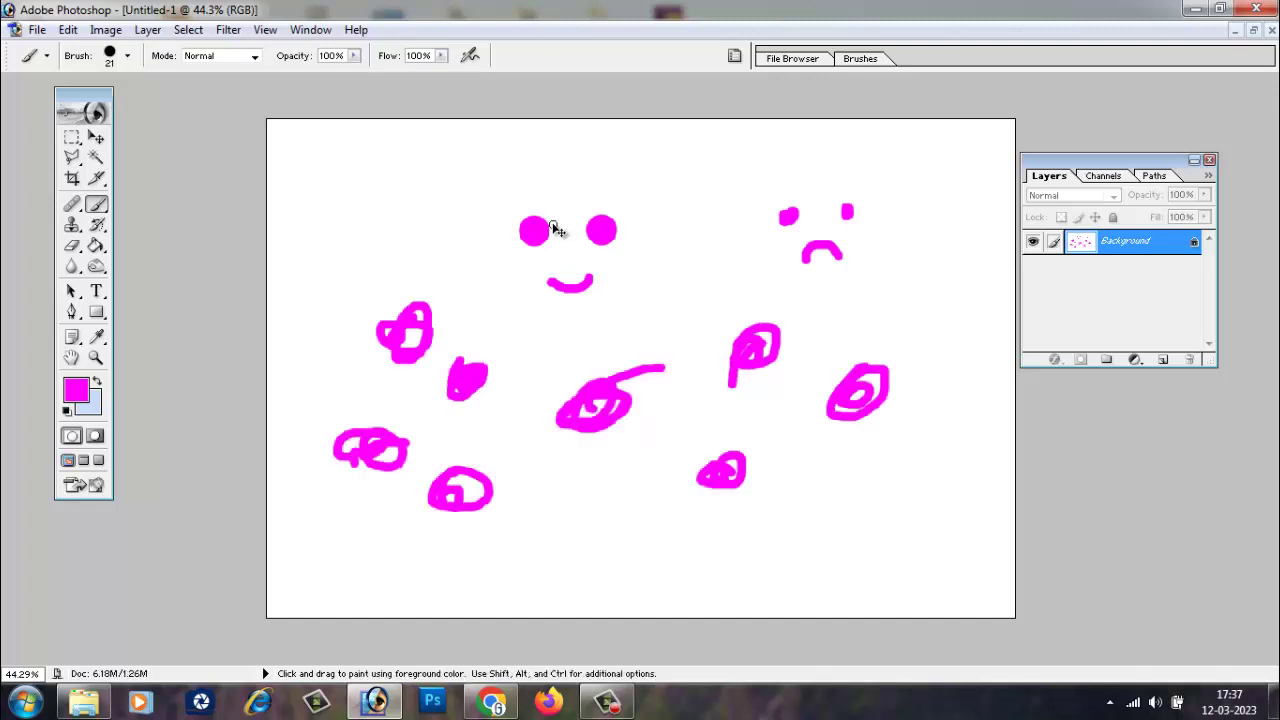
left_click(66, 31)
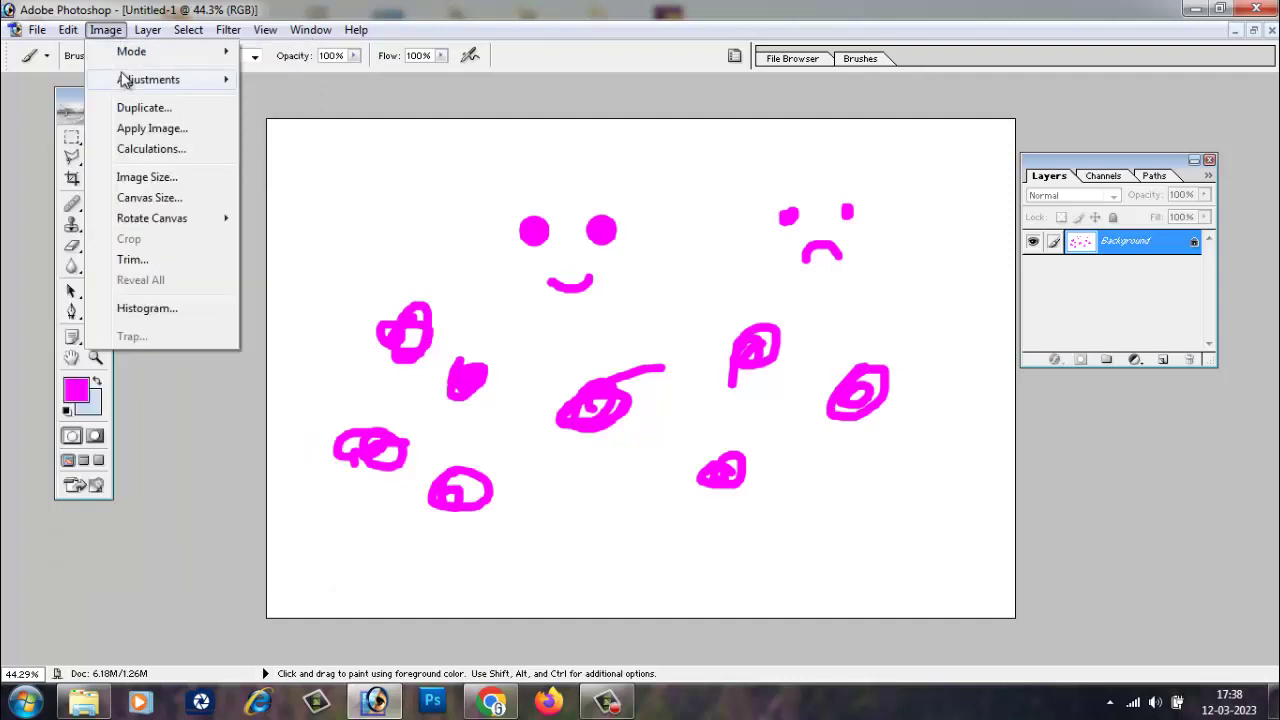
mouse_move(148, 79)
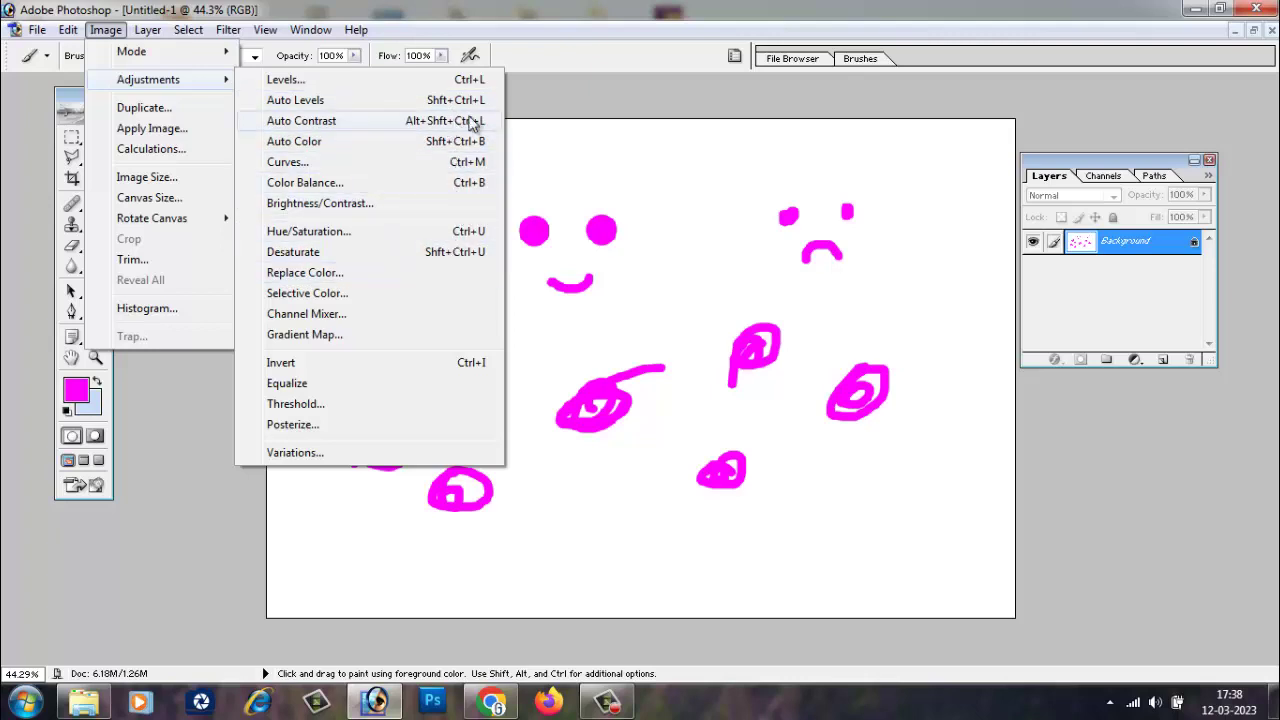
left_click(469, 372)
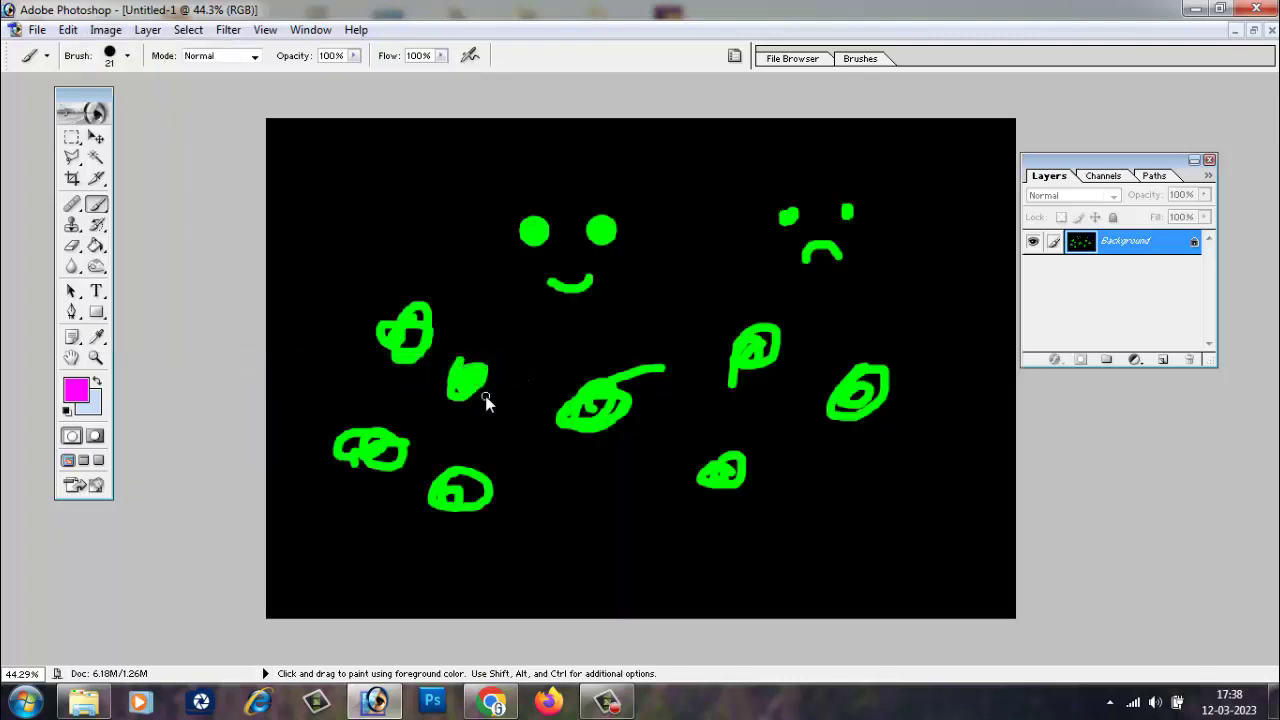
left_click(68, 30)
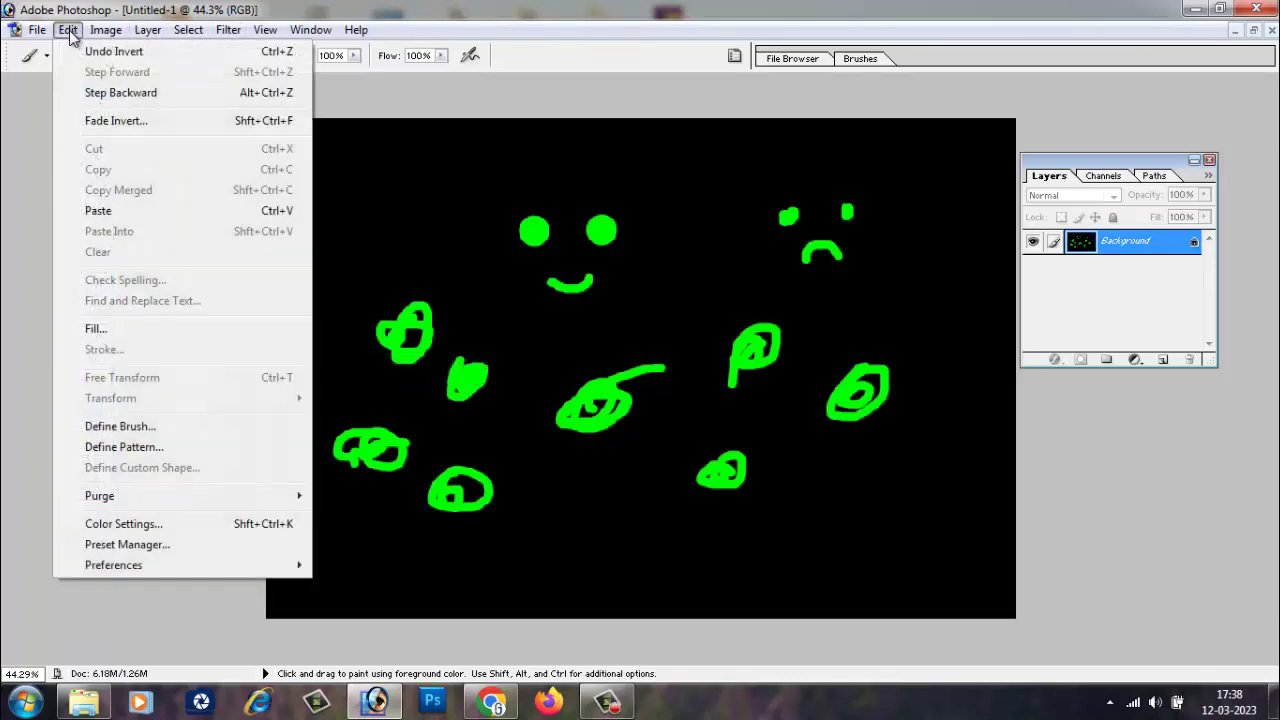
left_click(110, 92)
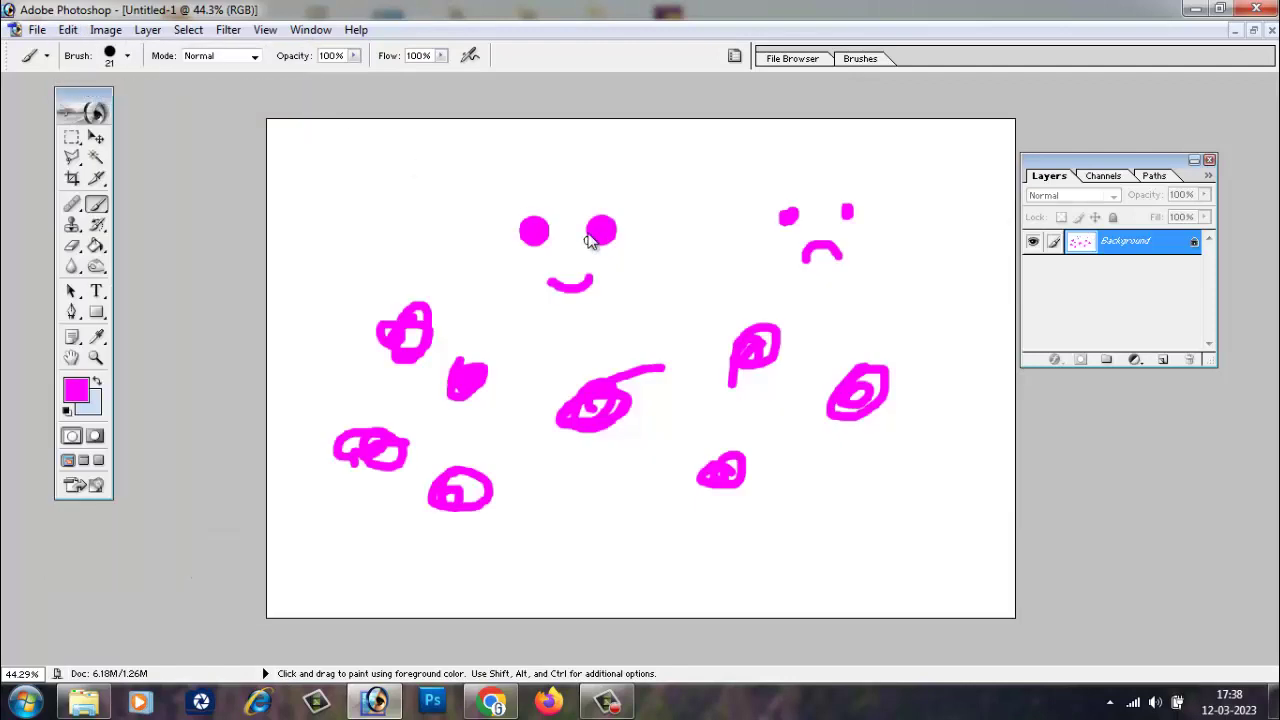
Open the Filter menu
left_click(228, 30)
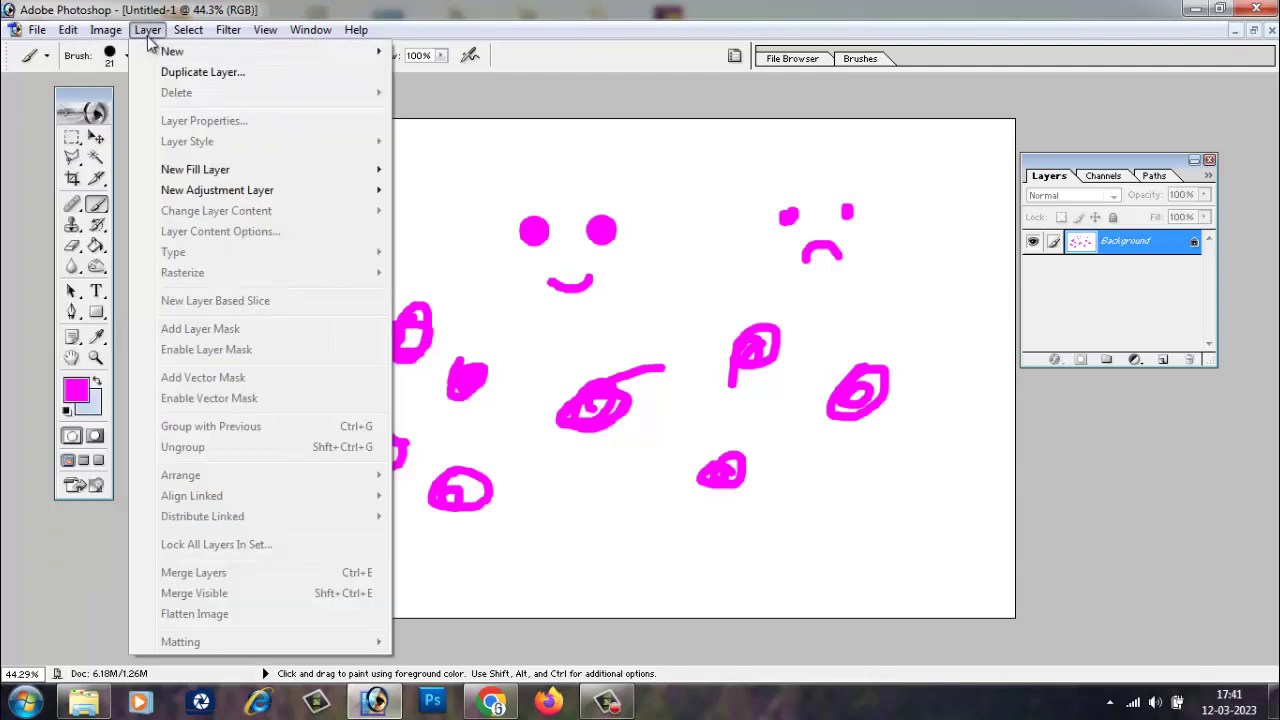
mouse_move(105, 30)
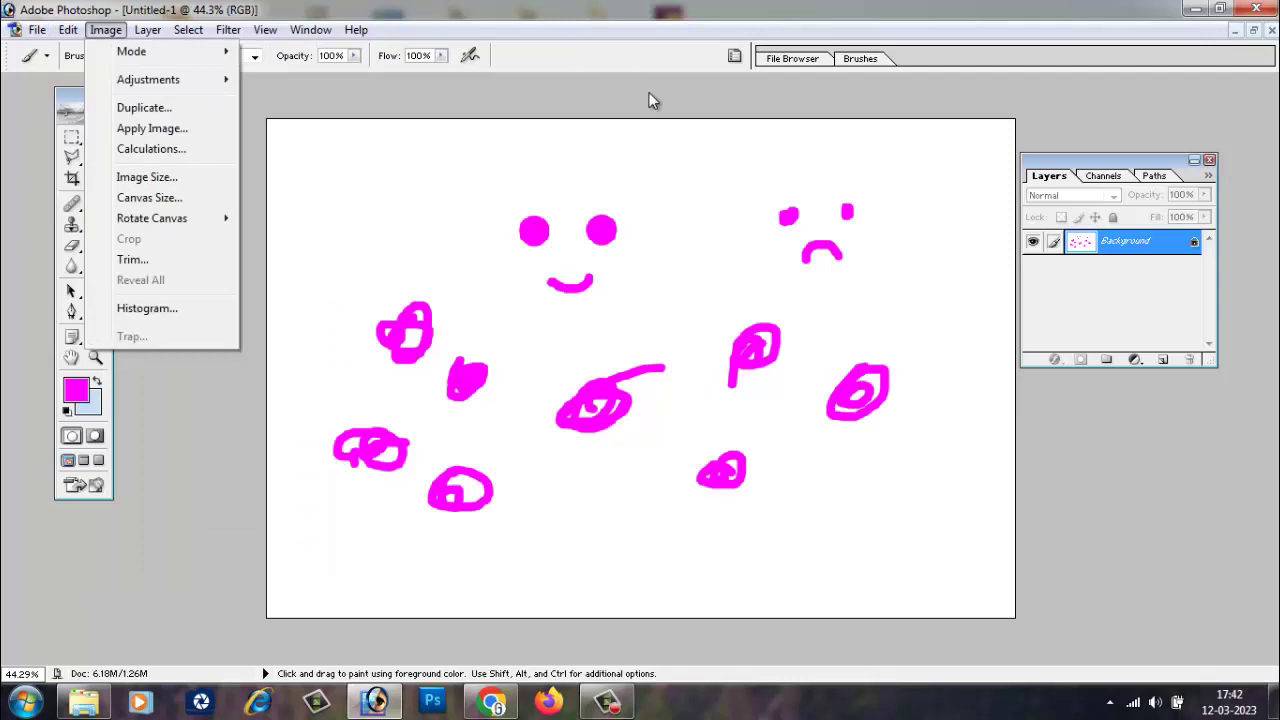
Dismiss the Image menu, leaving the magenta faces and scribbles visible on white
left_click(649, 93)
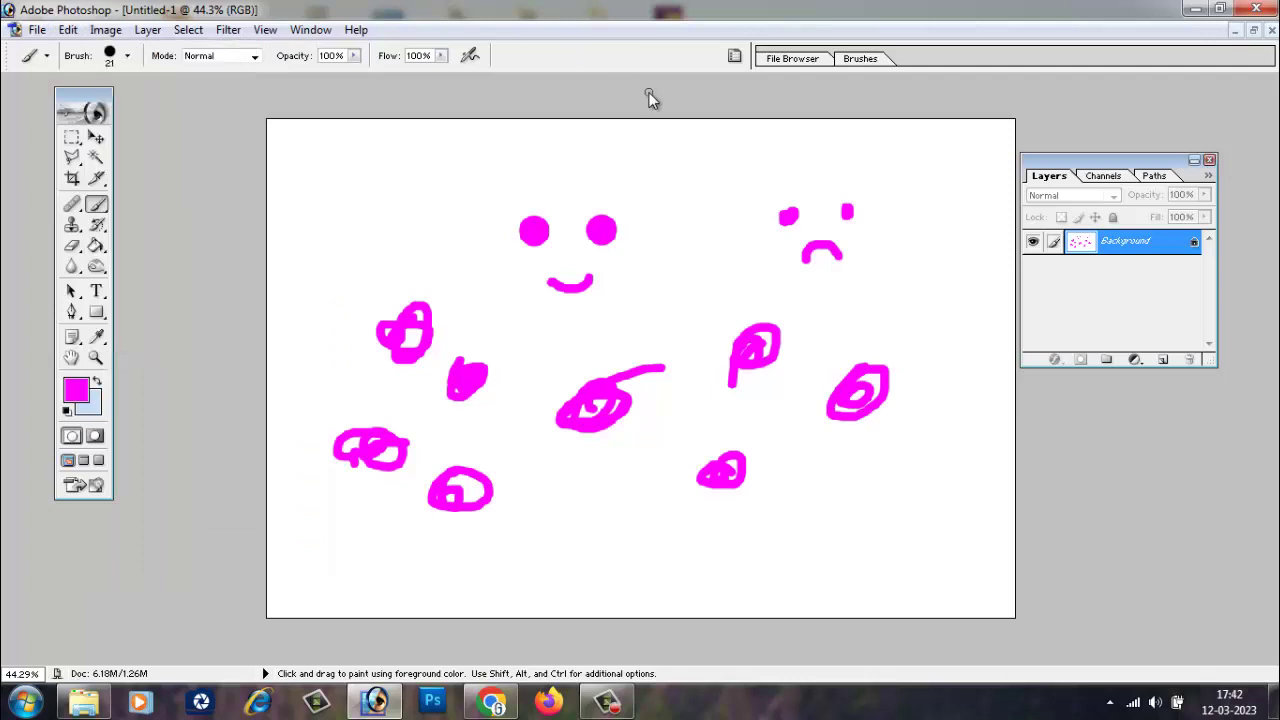